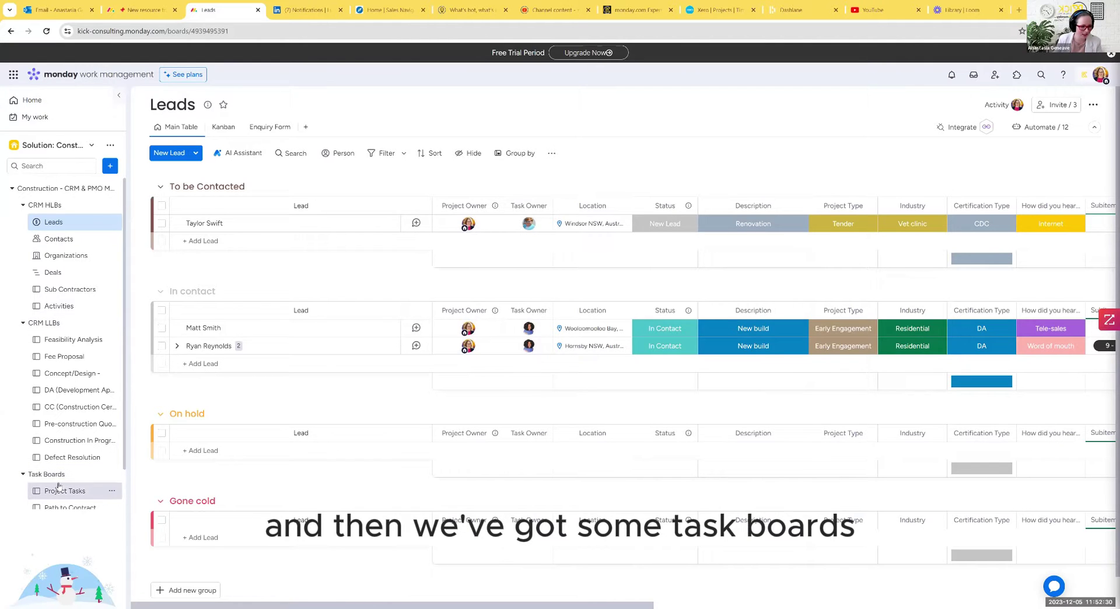
- View the Leads board's Enquiry Form and its sharing options, and return to the main table
scroll(58, 486, "down", 2)
scroll(53, 461, "up", 2)
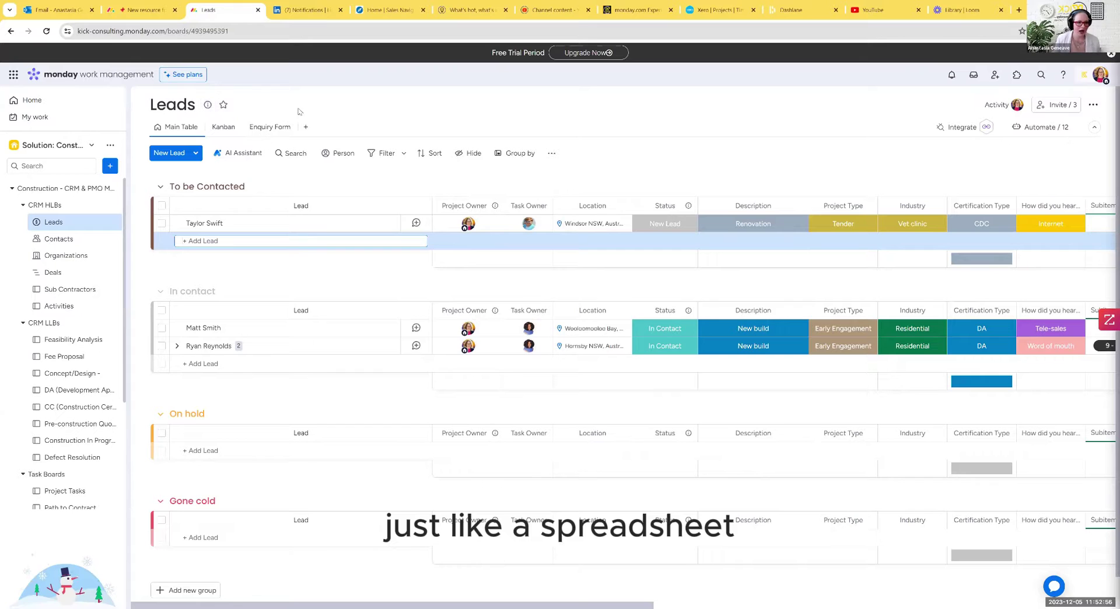
left_click(268, 126)
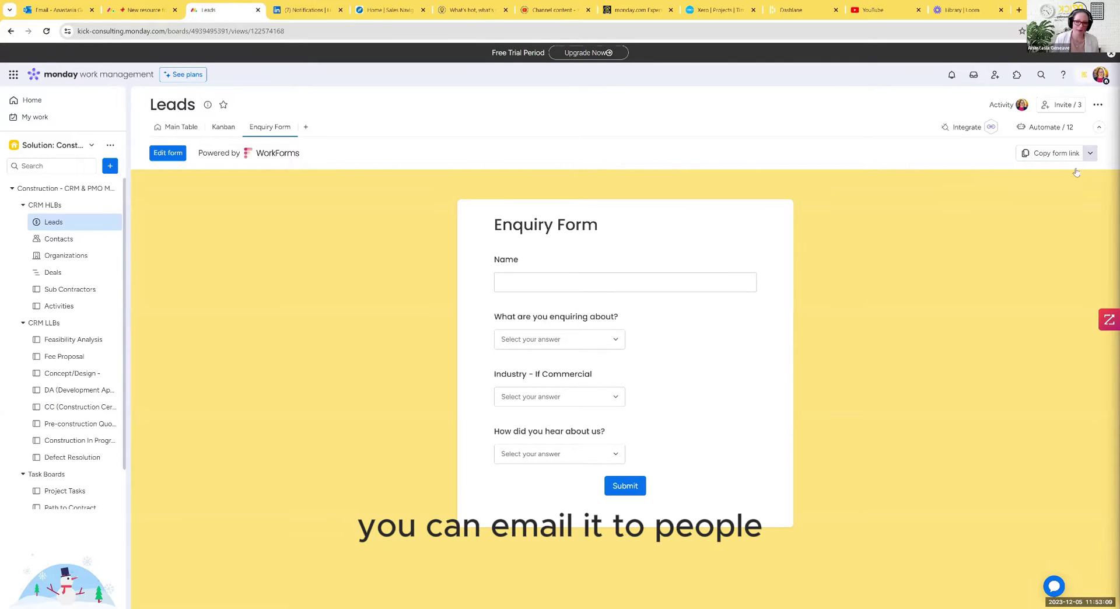
left_click(1090, 153)
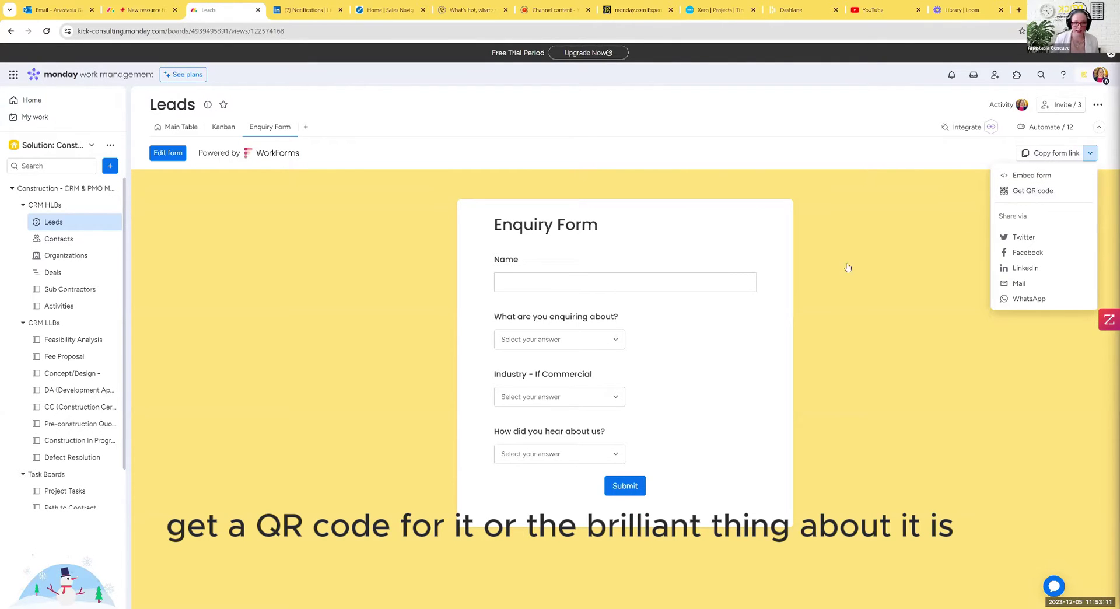
left_click(172, 127)
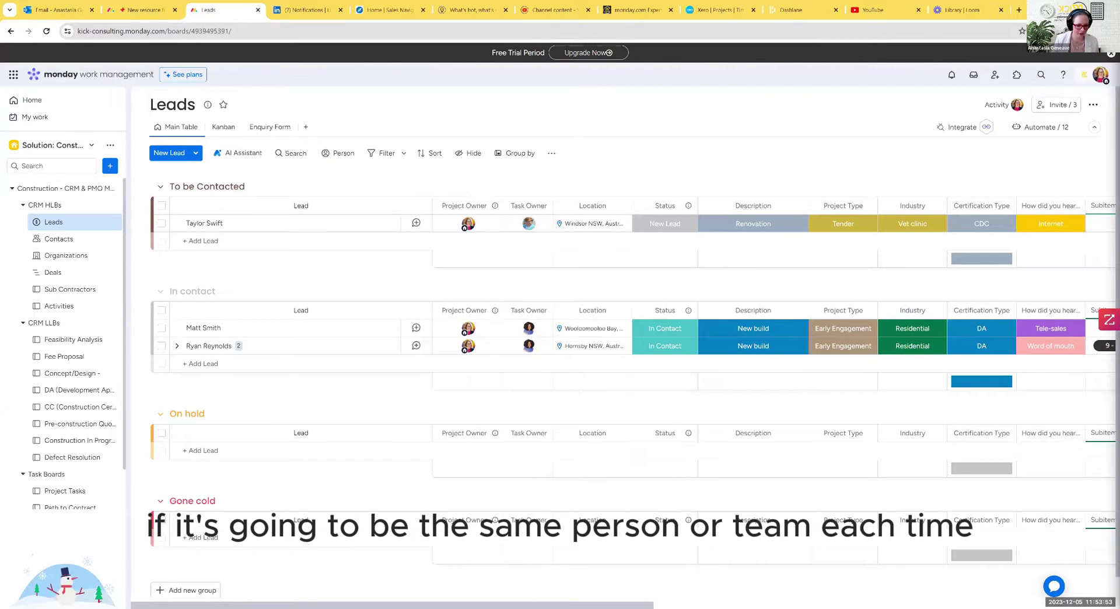
- Review the lead detail columns and set the Taylor Swift lead's status to In Contact
scroll(529, 224, "right", 2)
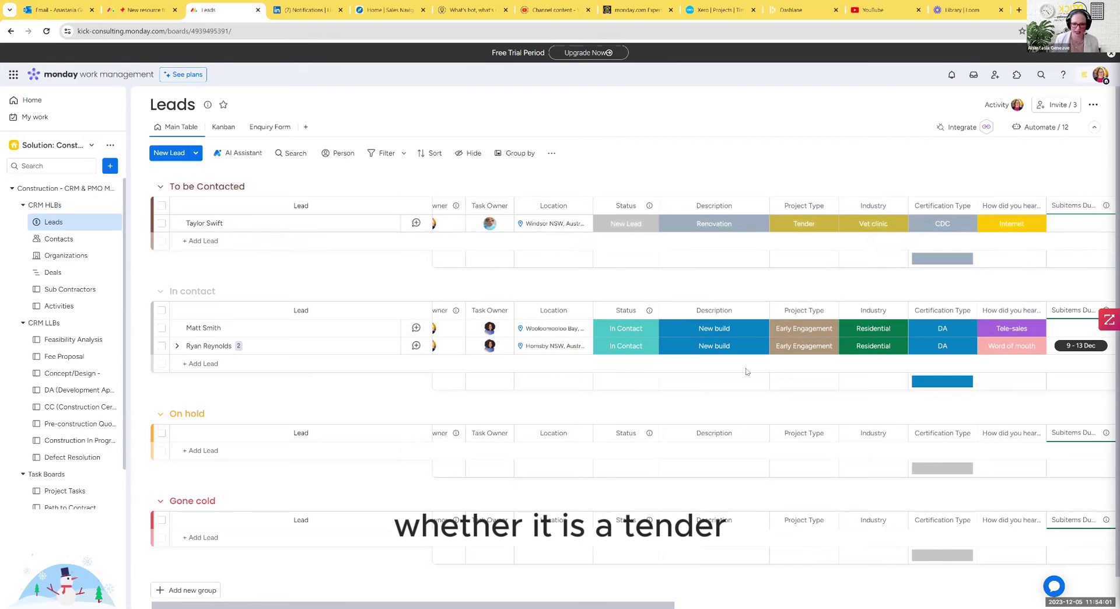
scroll(774, 382, "right", 4)
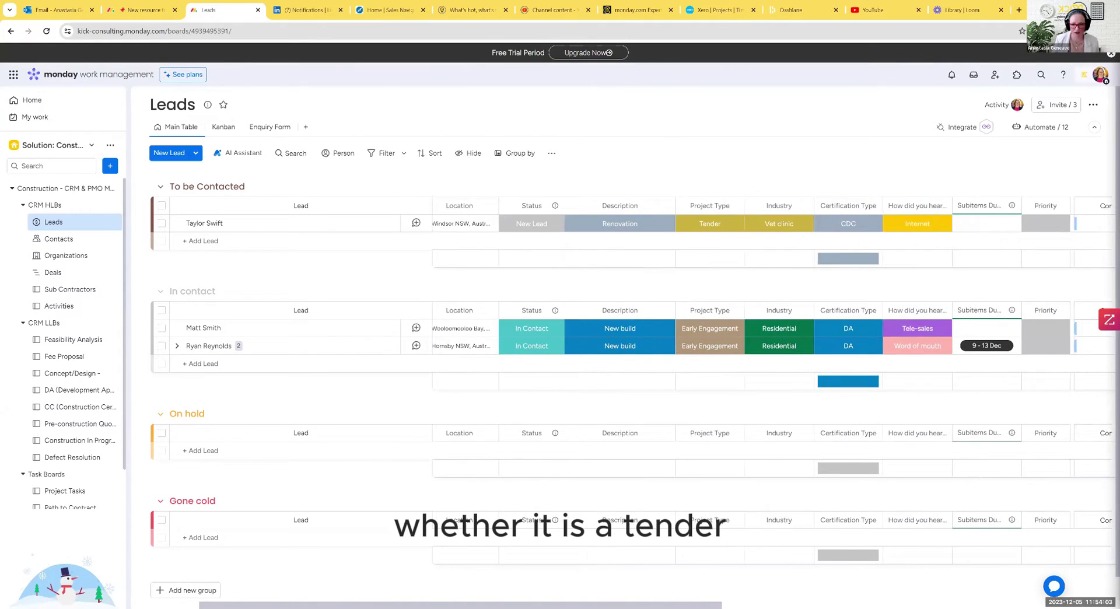
scroll(701, 330, "right", 2)
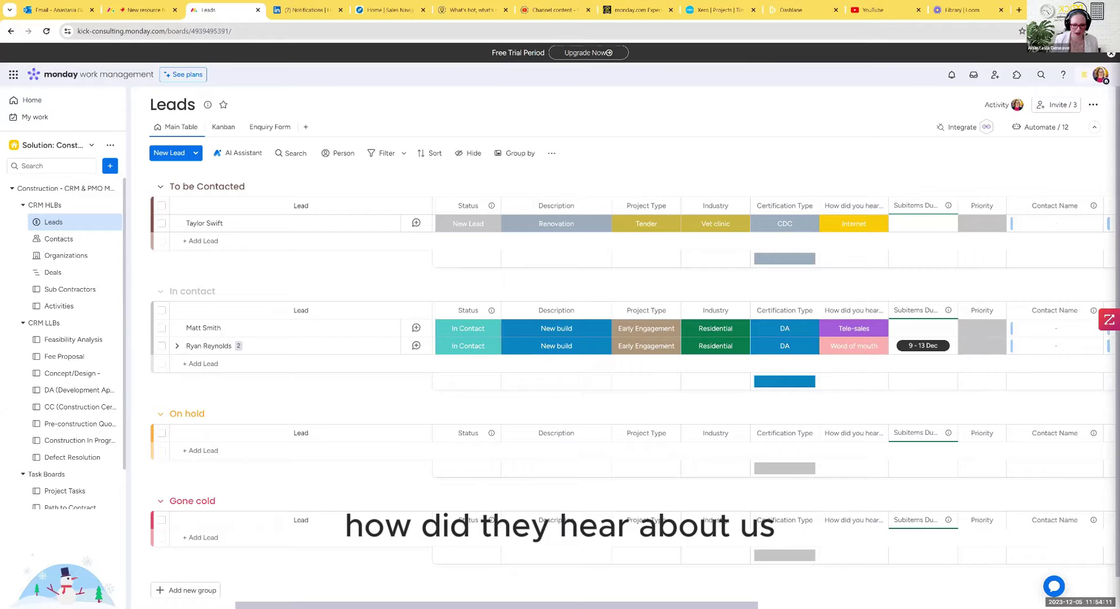
scroll(769, 379, "left", 5)
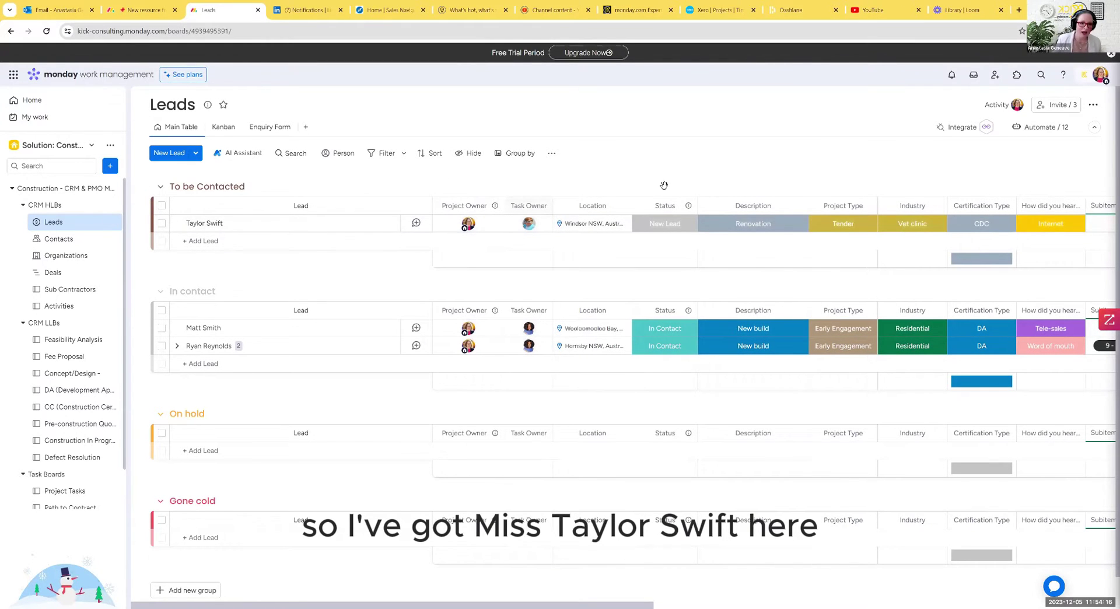
left_click(674, 227)
left_click(673, 268)
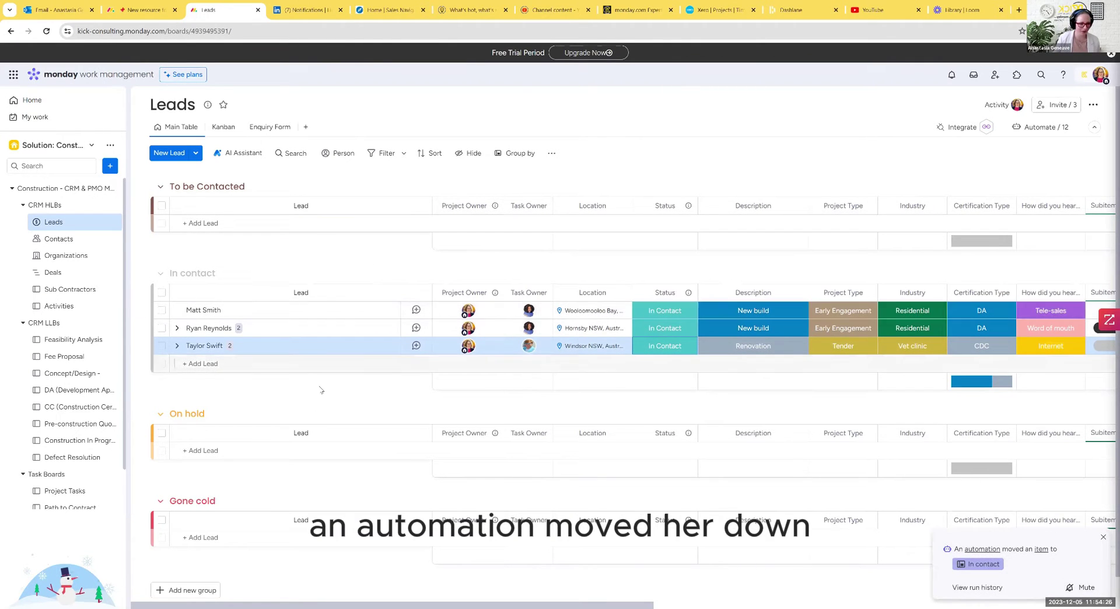
- Expand the Taylor Swift lead in the In contact group and check the owners of its subitems
scroll(292, 373, "down", 1)
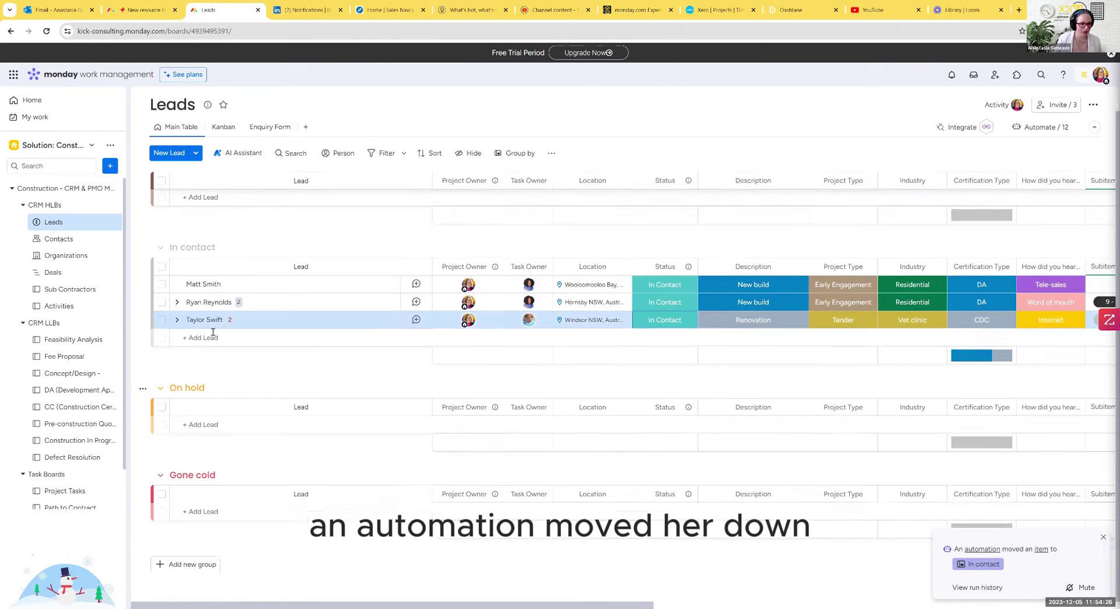
left_click(177, 321)
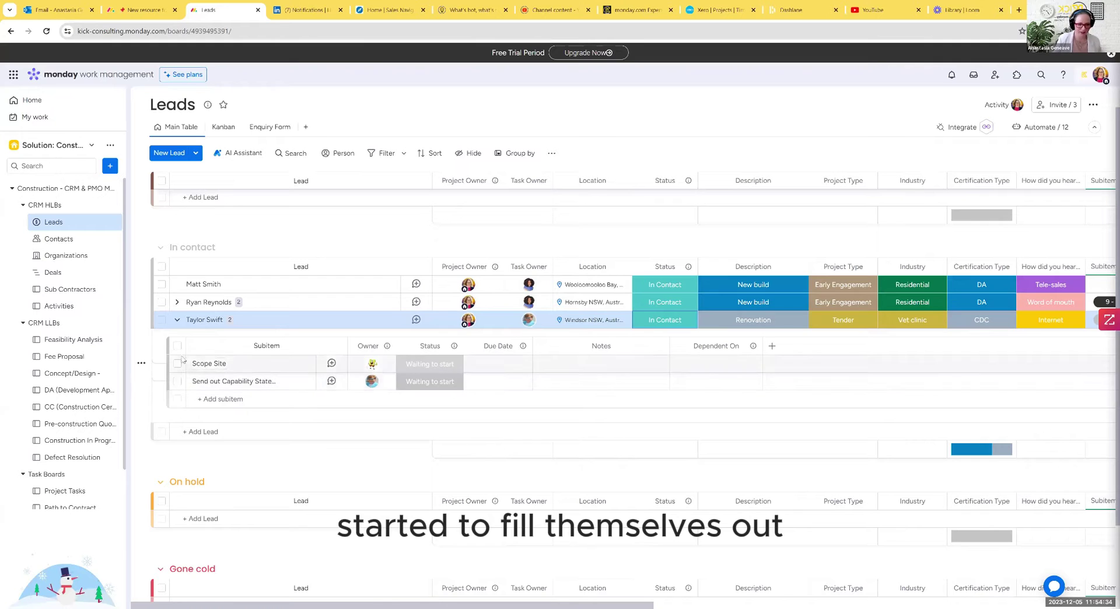
left_click(175, 324)
left_click(176, 320)
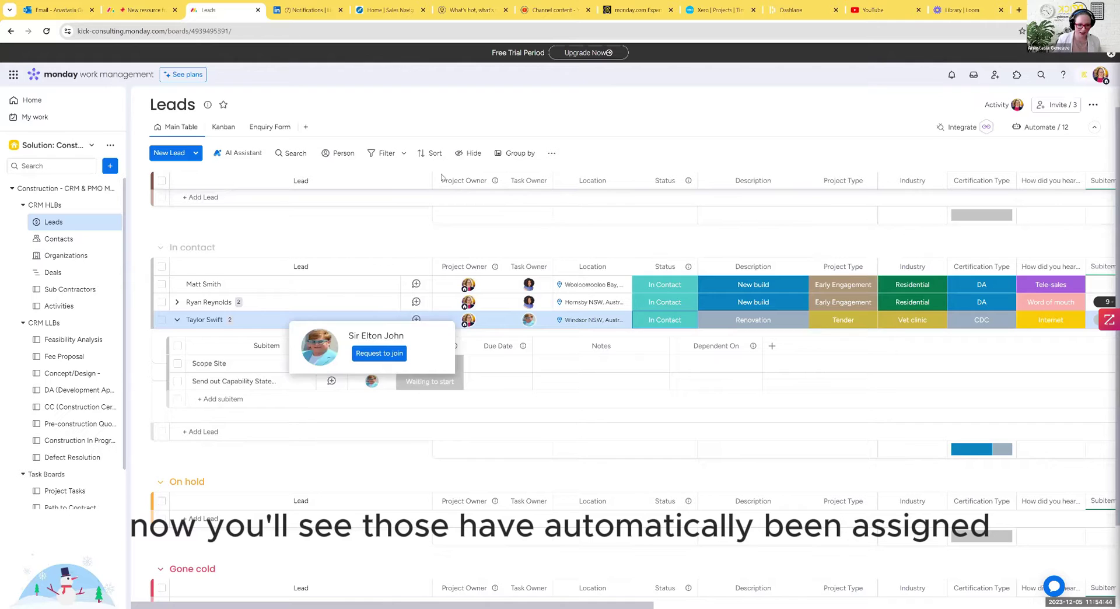
mouse_move(370, 366)
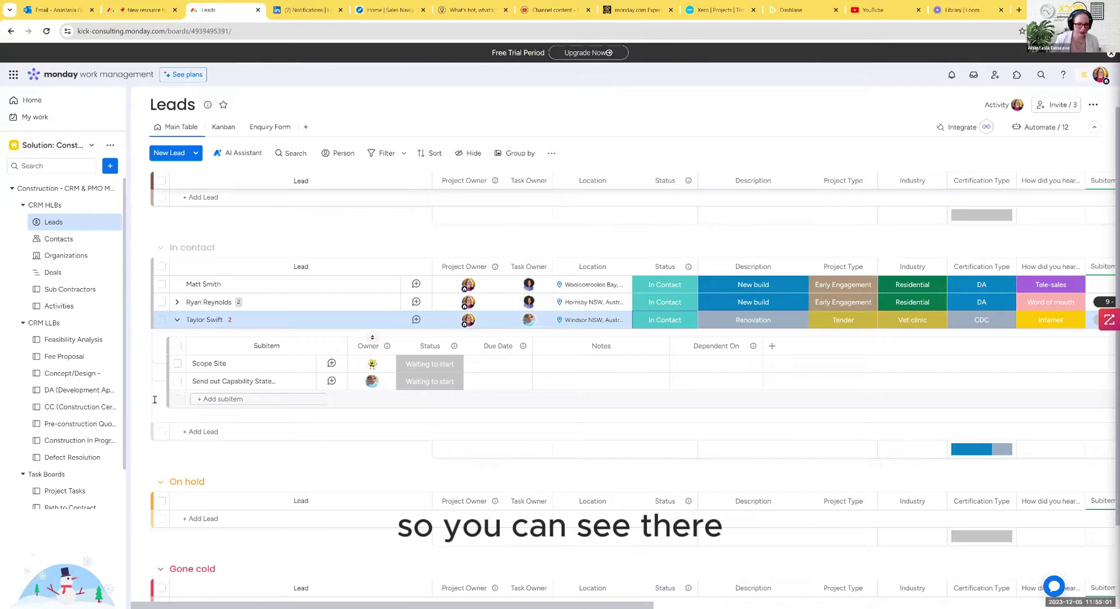
- Compare the subitems of the Ryan Reynolds and Taylor Swift leads, and collapse both lists
left_click(177, 321)
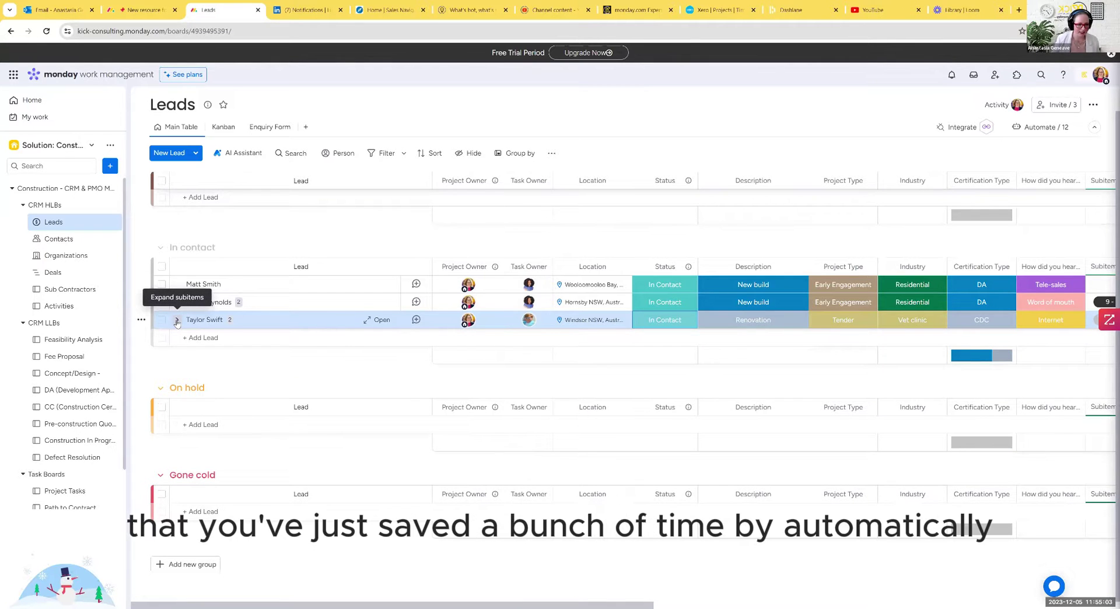
left_click(177, 321)
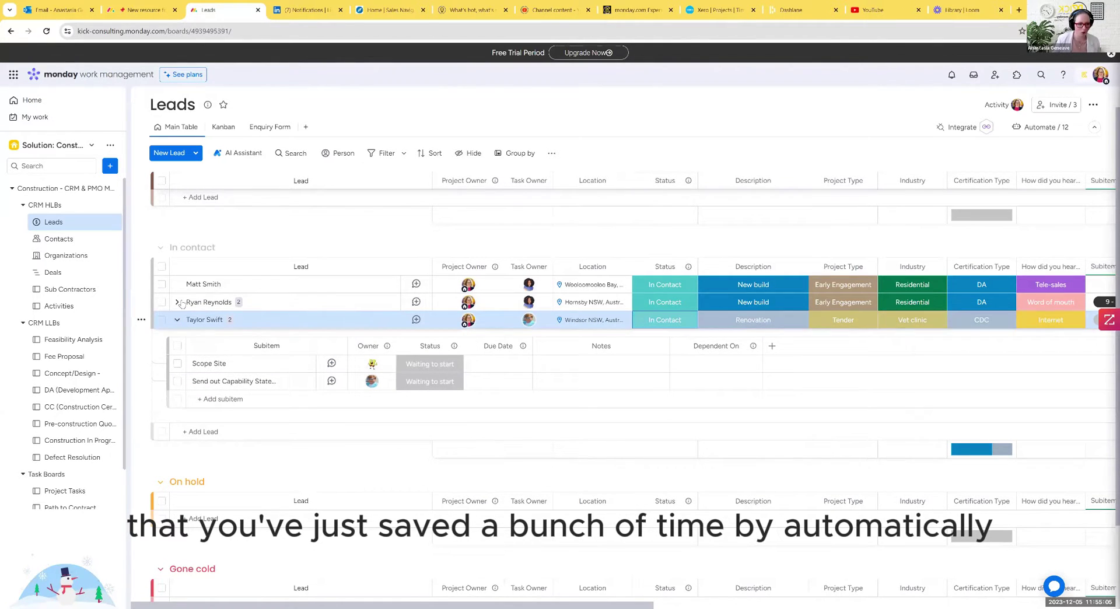
left_click(178, 302)
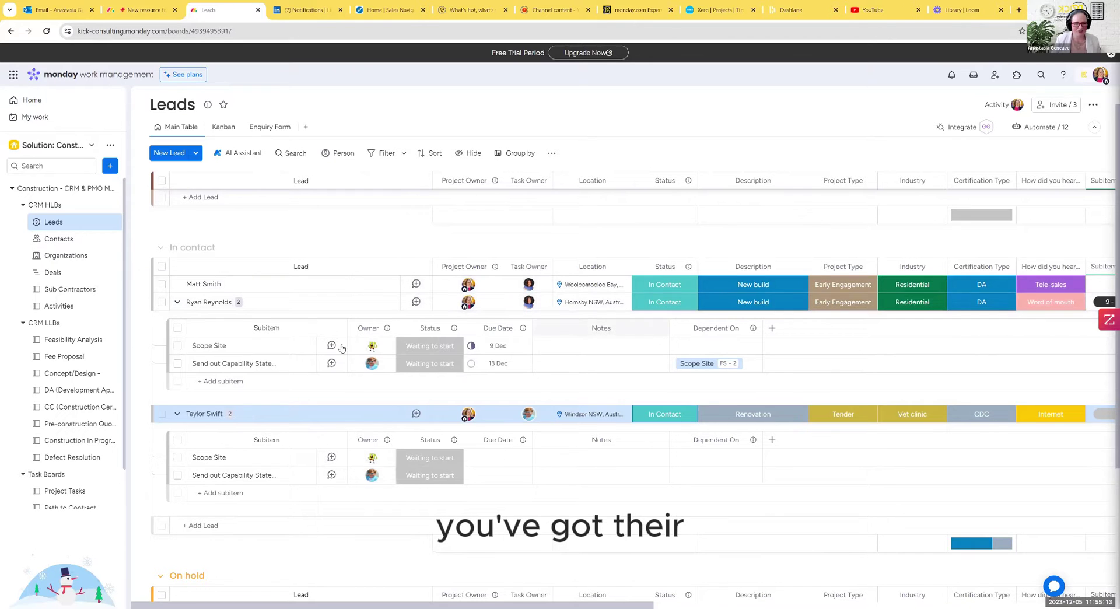
left_click(176, 301)
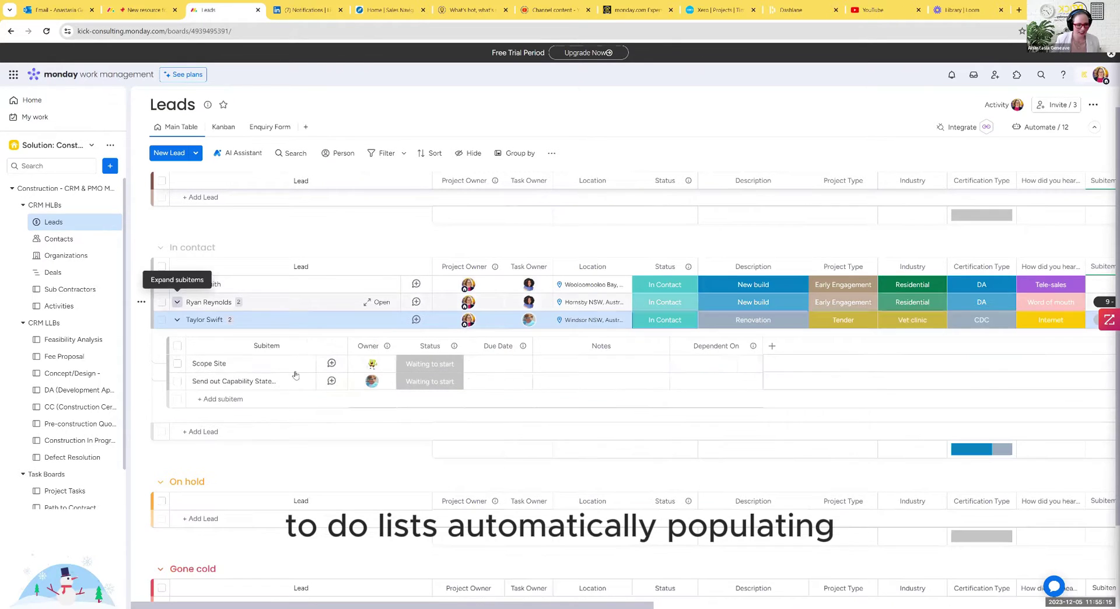
left_click(177, 320)
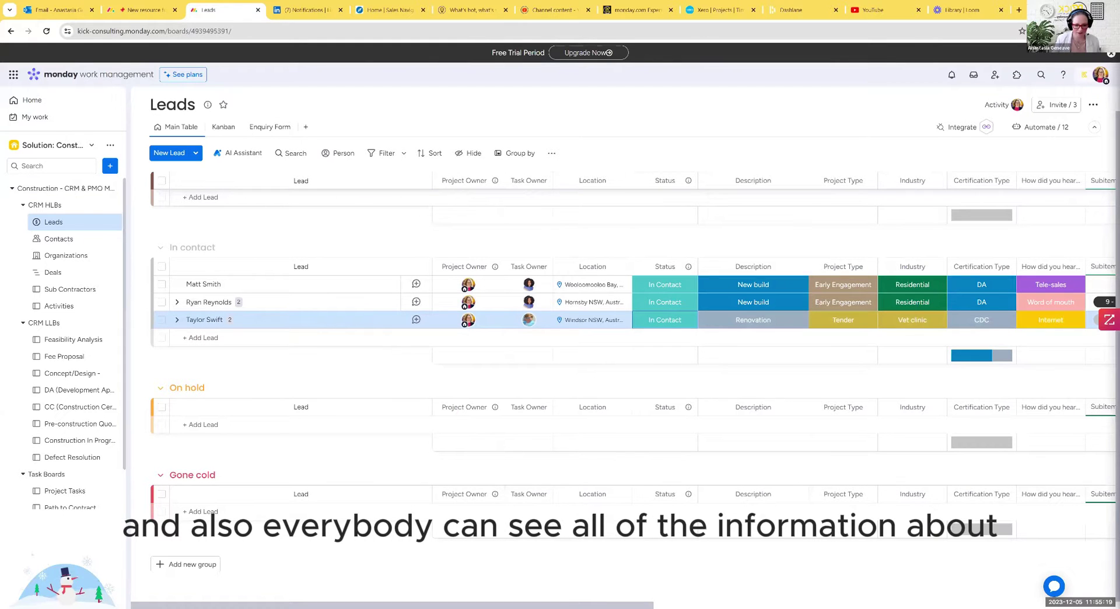
- Change the Taylor Swift lead's status to Convert to Deal
scroll(630, 349, "right", 3)
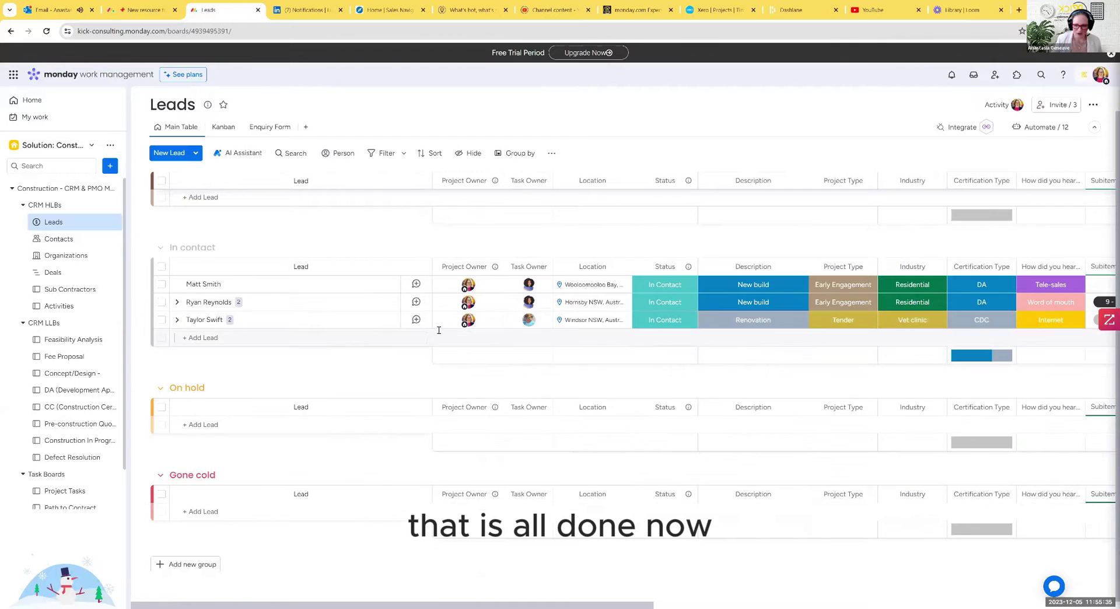
left_click(664, 322)
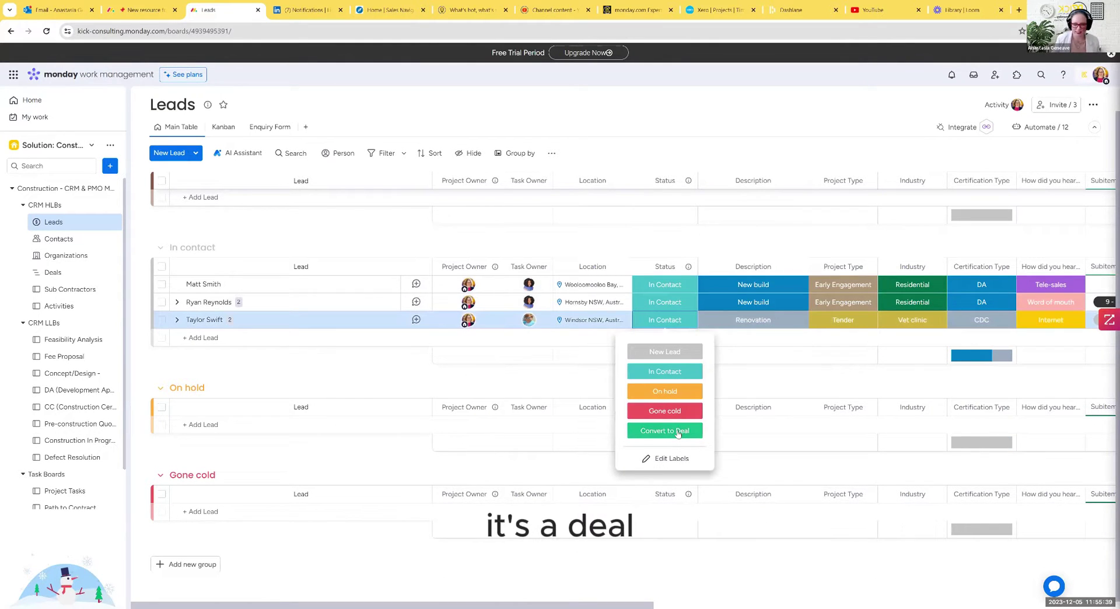
left_click(677, 432)
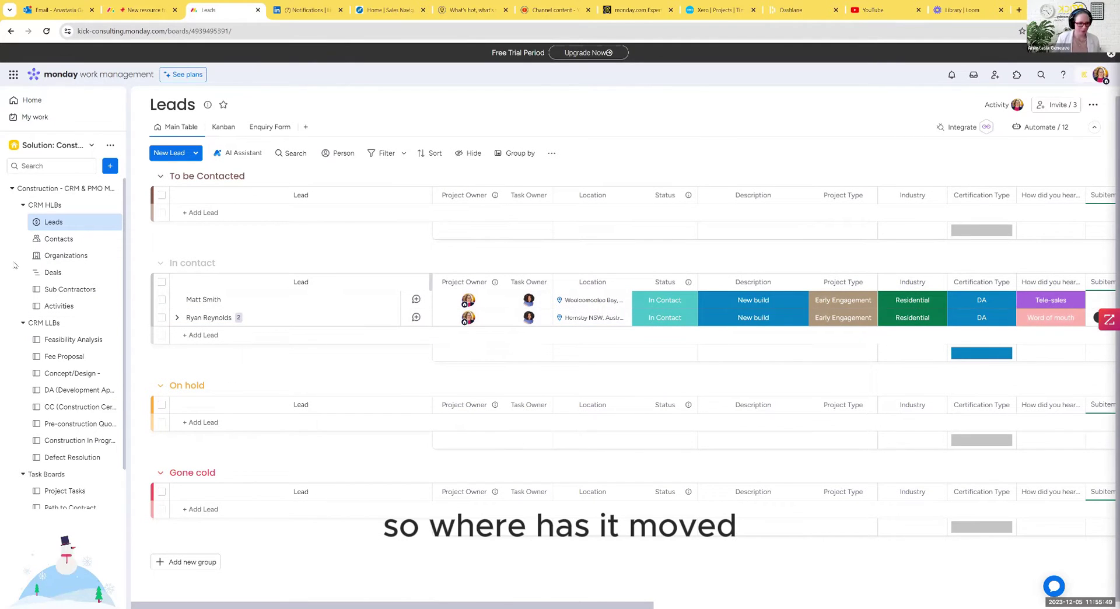
- Open the Deals board and inspect the Taylor Swift project's subitems under Feasibility Analysis
left_click(53, 272)
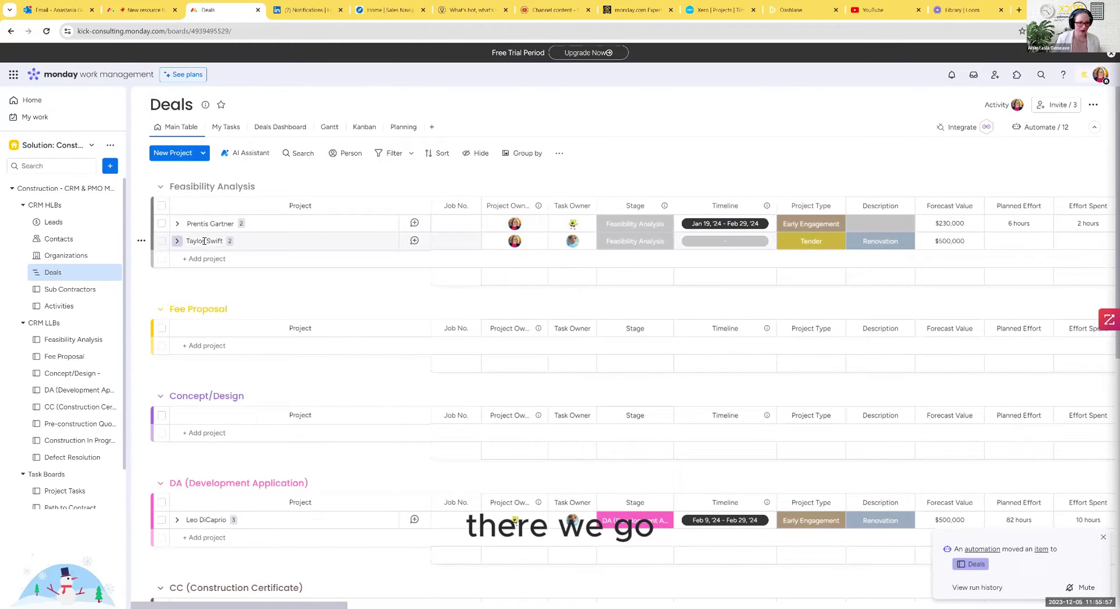
left_click(177, 241)
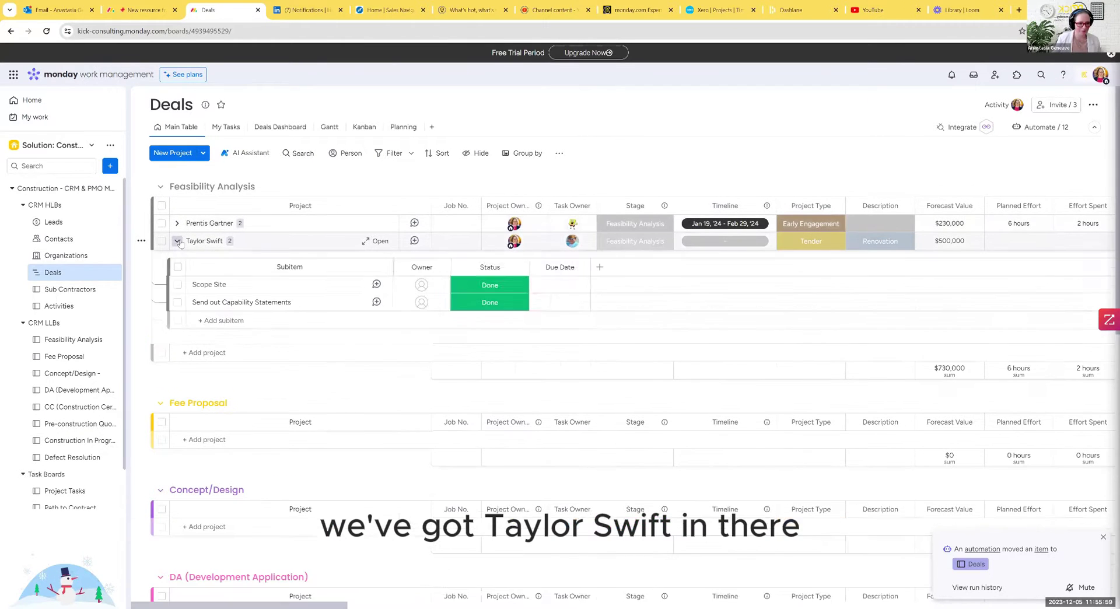
left_click(177, 241)
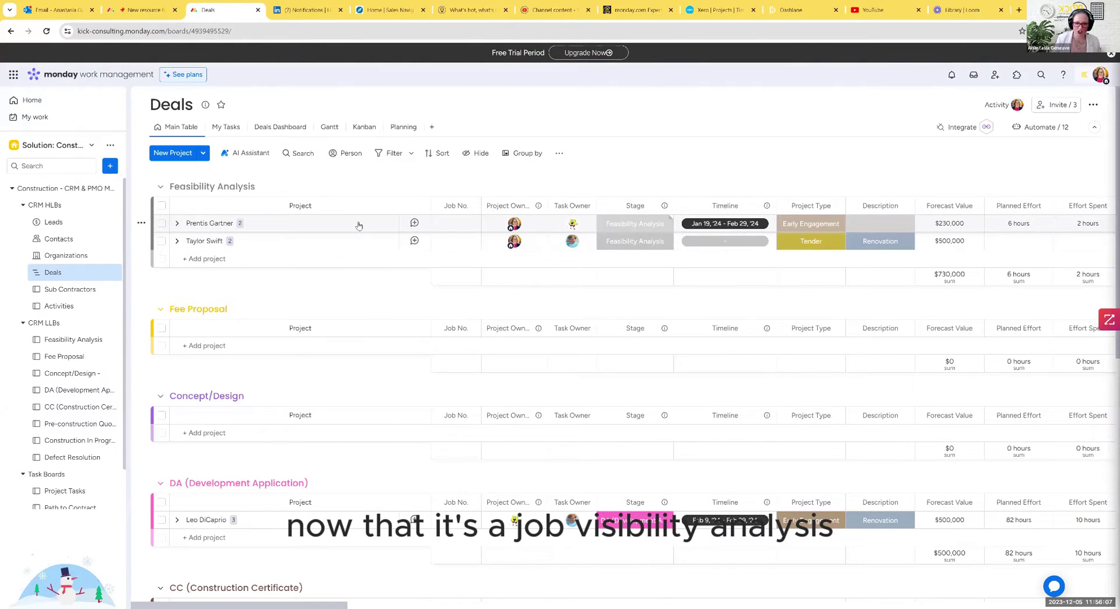
- Set the Taylor Swift project's timeline to February 1 through March 29, 2024
left_click(726, 242)
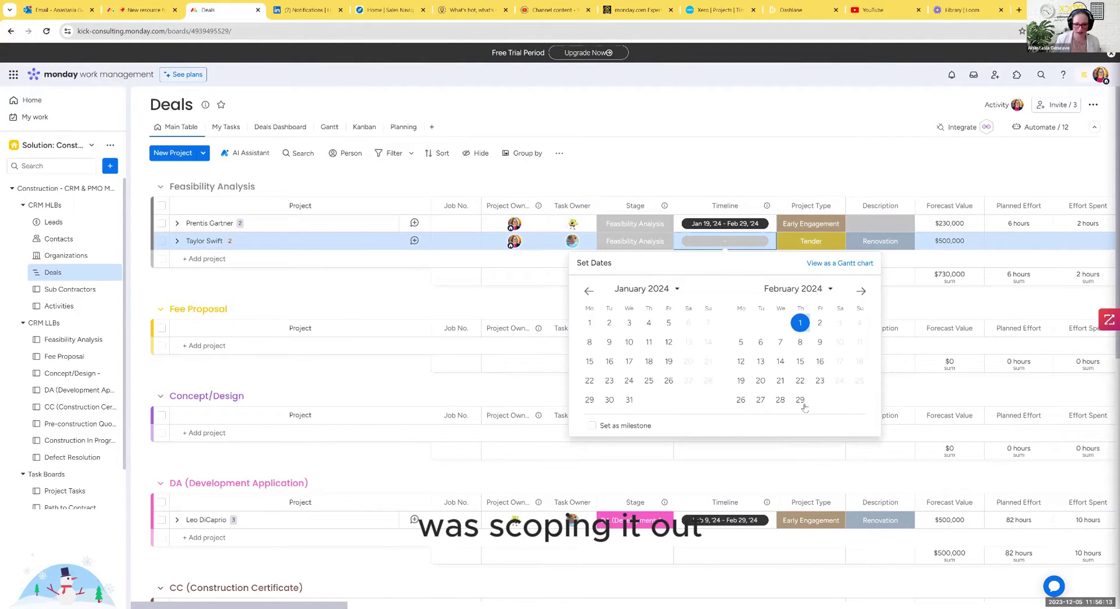
left_click(802, 403)
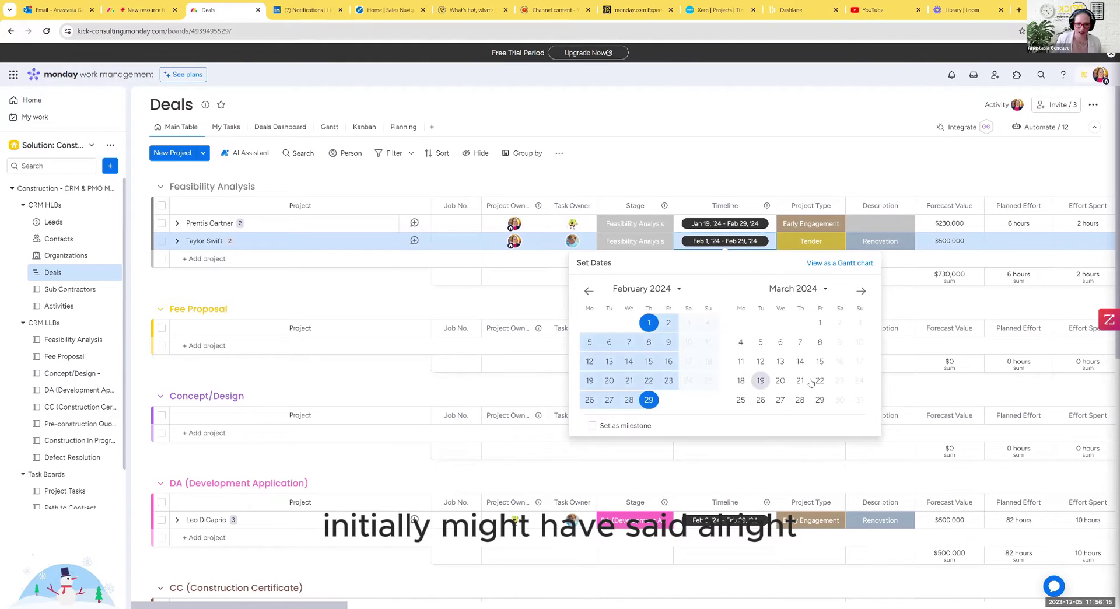
left_click(819, 400)
key("ctrl+z")
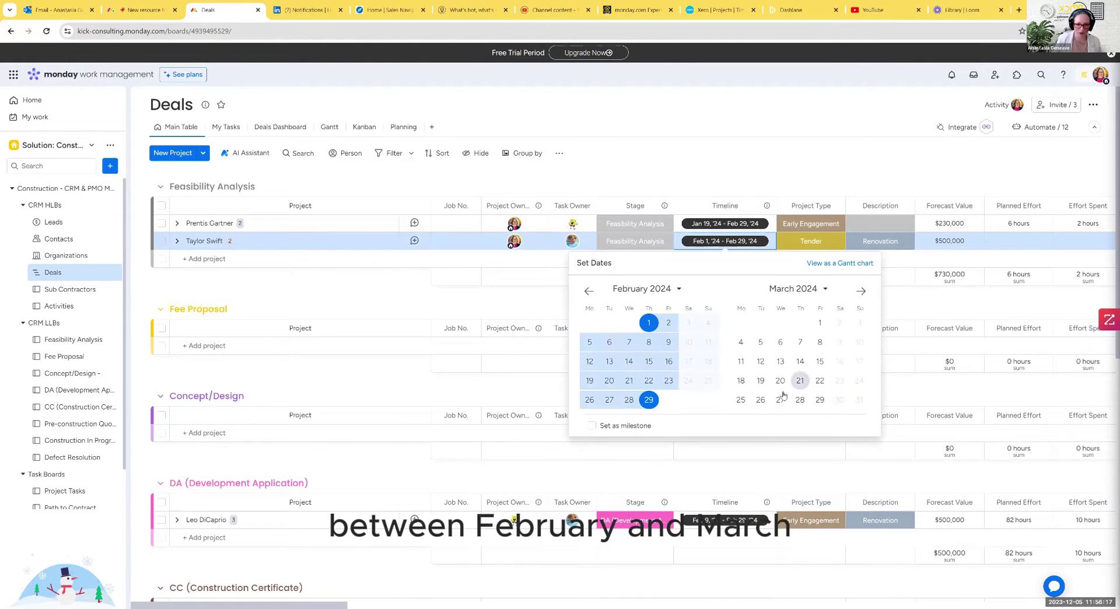
left_click(819, 401)
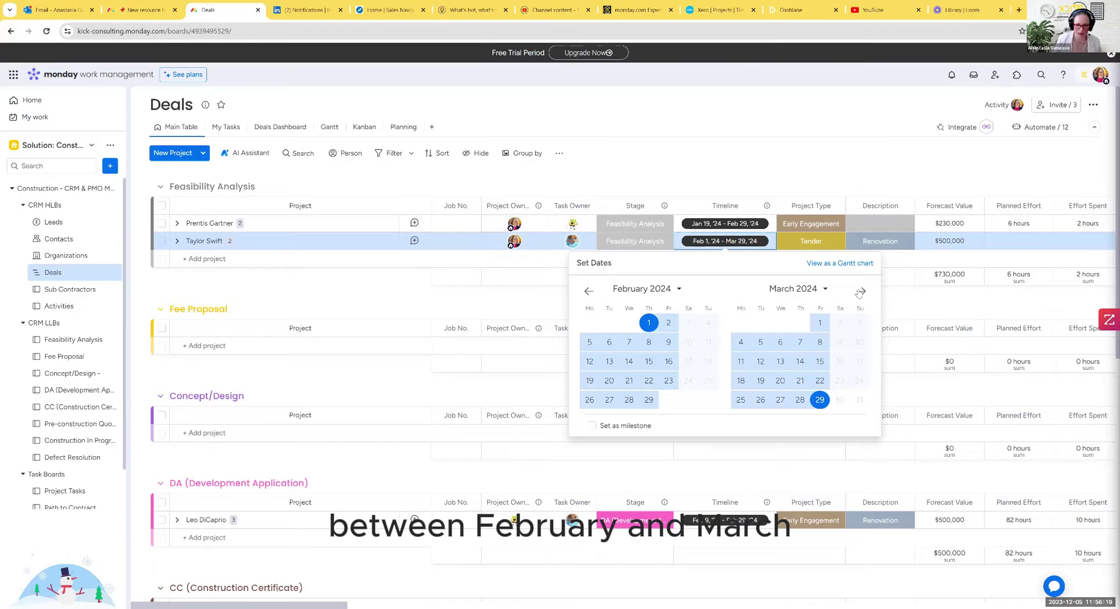
left_click(742, 252)
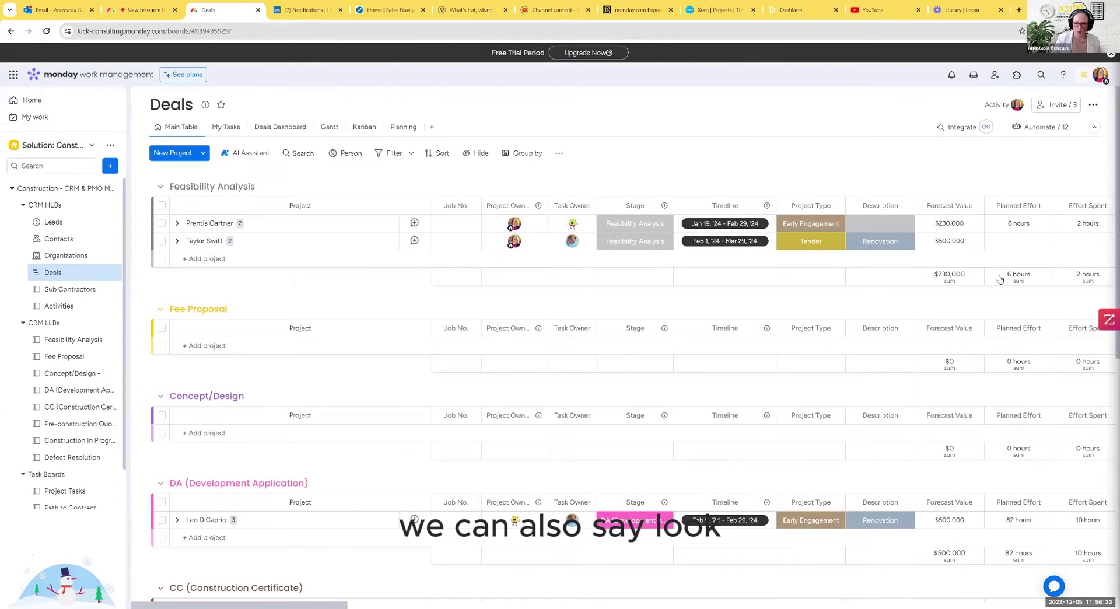
- Enter 67 hours of planned effort and 3 hours of effort spent for the Taylor Swift project
left_click(1018, 241)
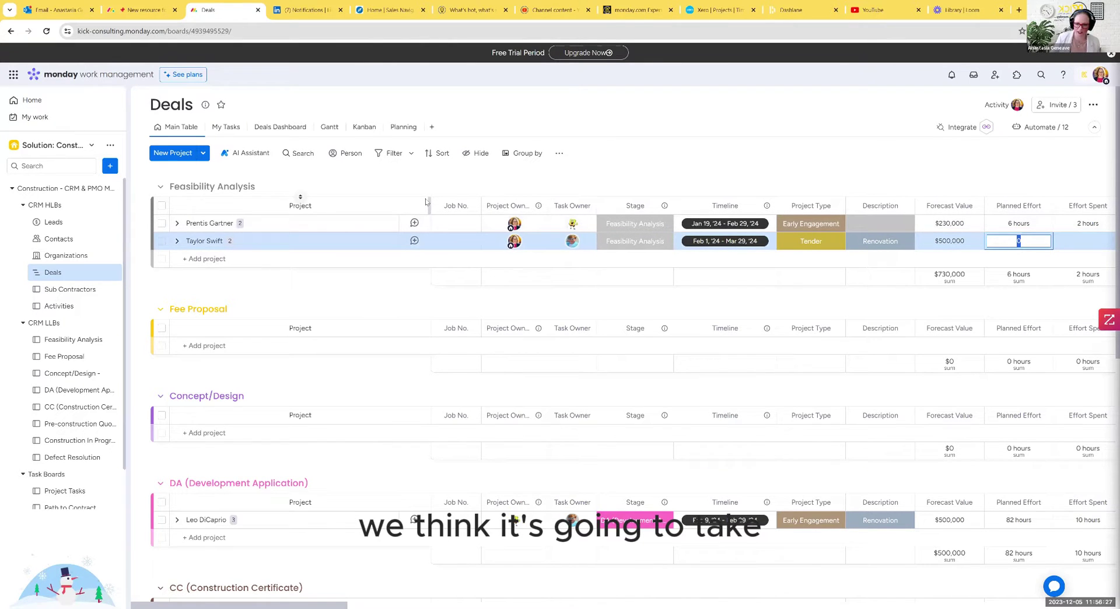
left_click(1083, 241)
type("3")
key("Return")
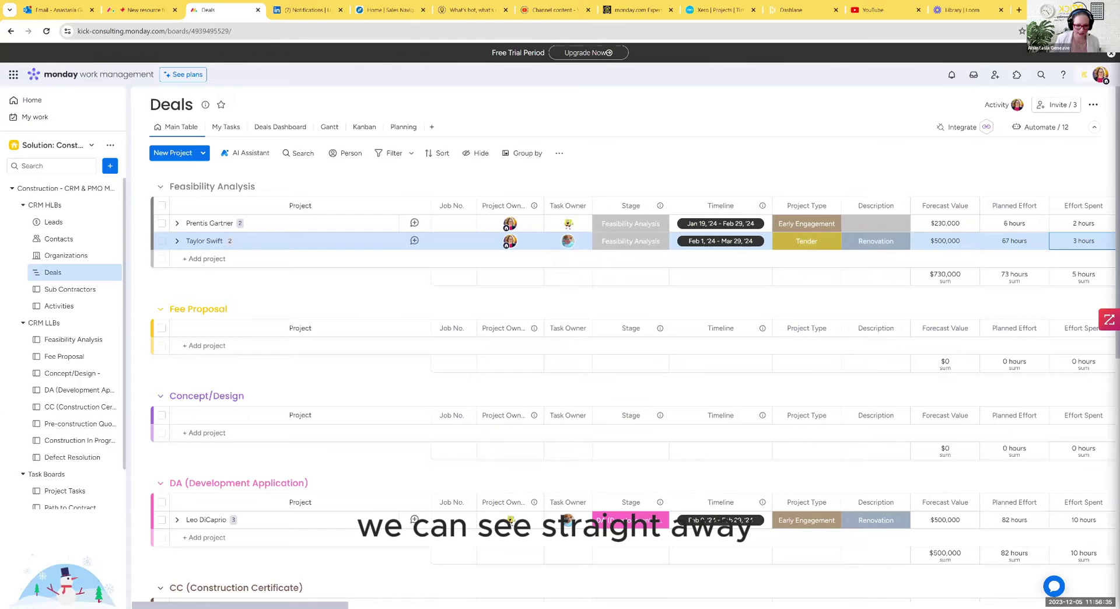
- View the organization choices for the Taylor Swift project and close them without linking one
scroll(642, 380, "right", 5)
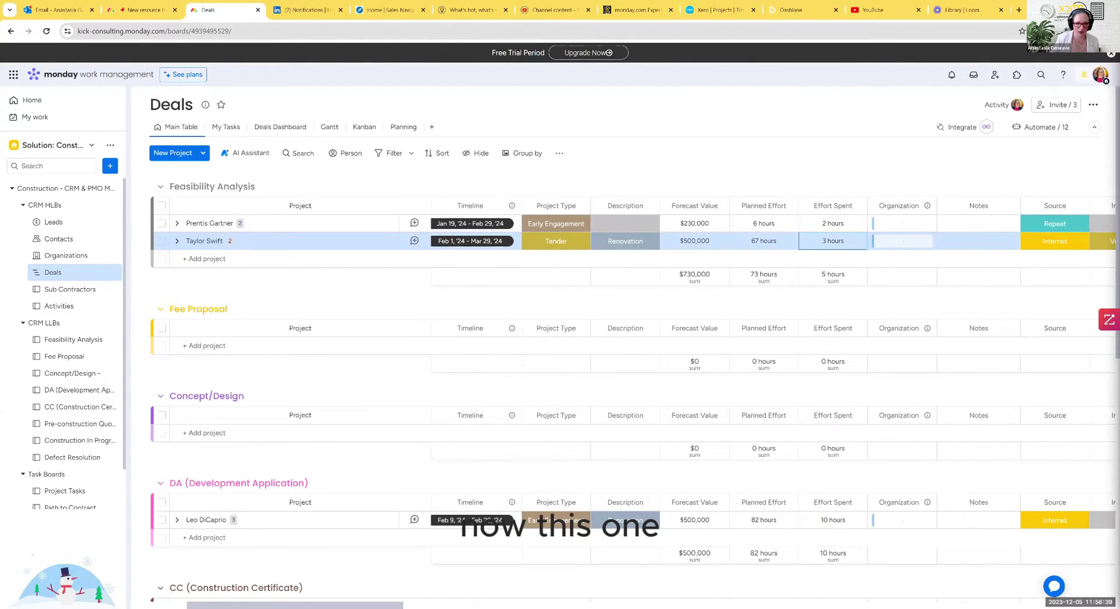
scroll(736, 192, "right", 1)
scroll(736, 191, "left", 5)
scroll(735, 191, "right", 5)
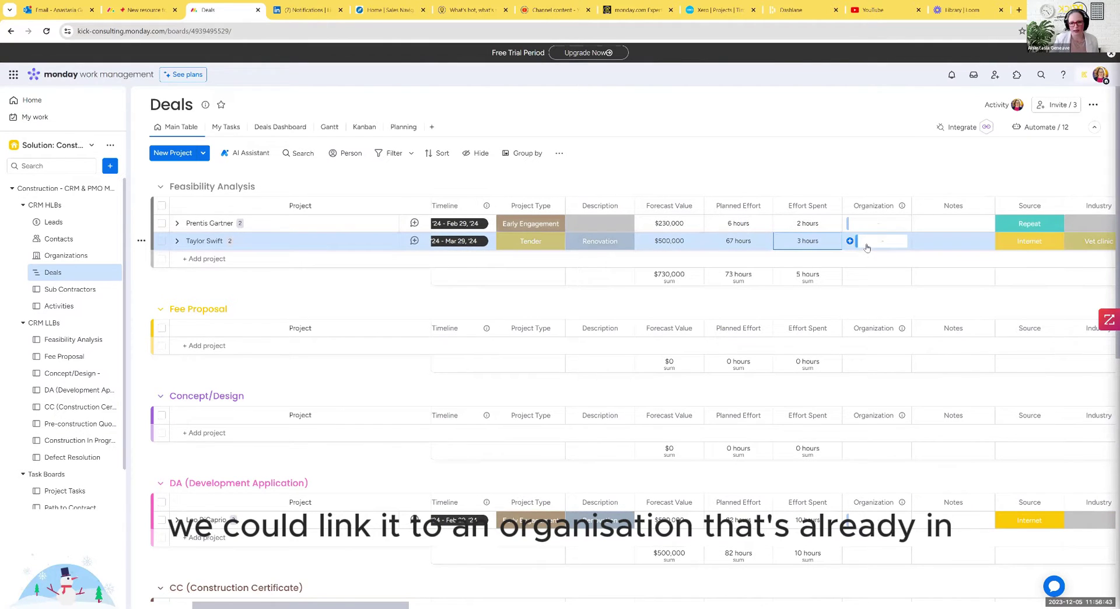
left_click(888, 243)
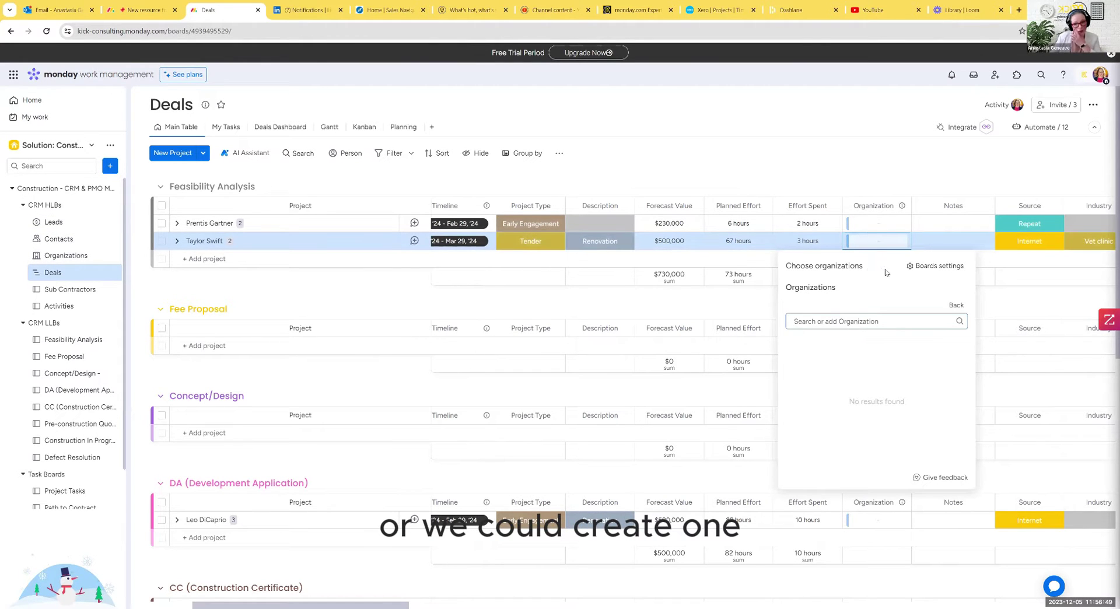
key("Escape")
scroll(583, 350, "left", 5)
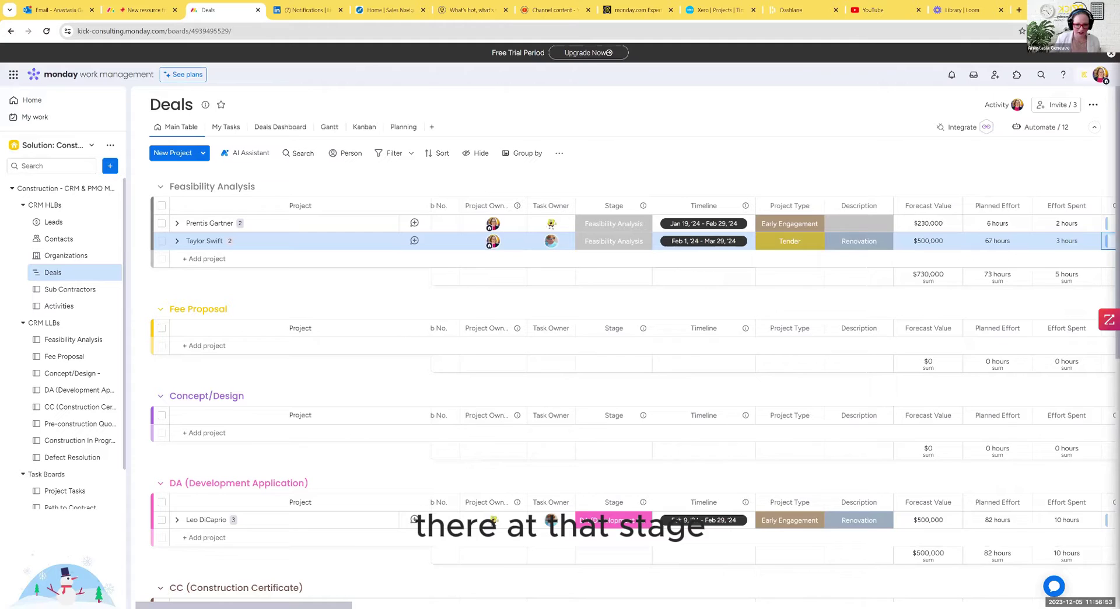
- Change the Taylor Swift project's stage to Fee Proposal on the Deals board
scroll(583, 350, "left", 1)
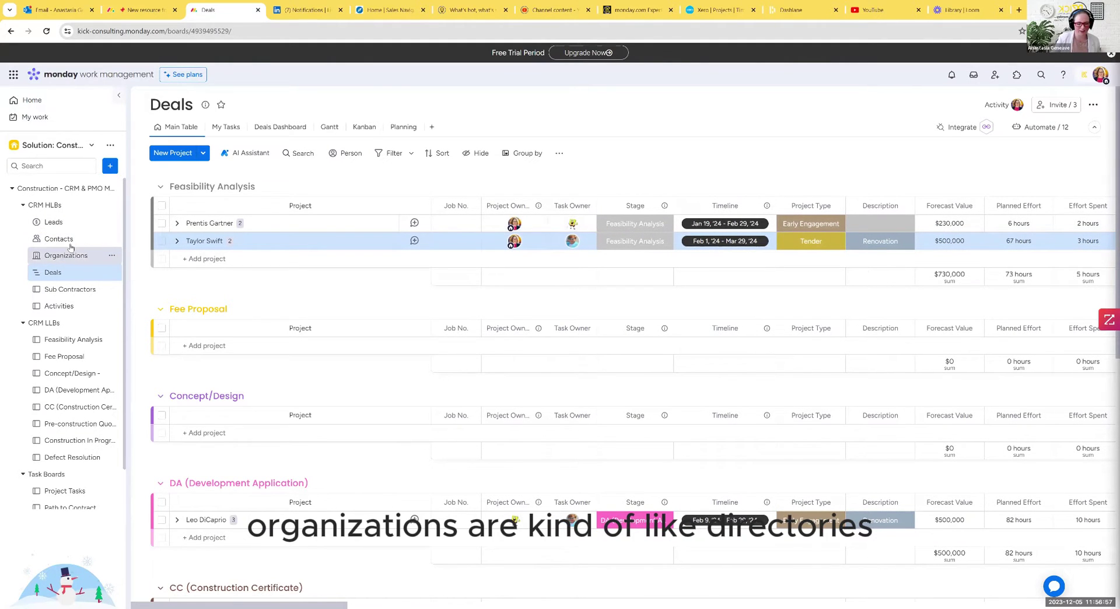
left_click(655, 243)
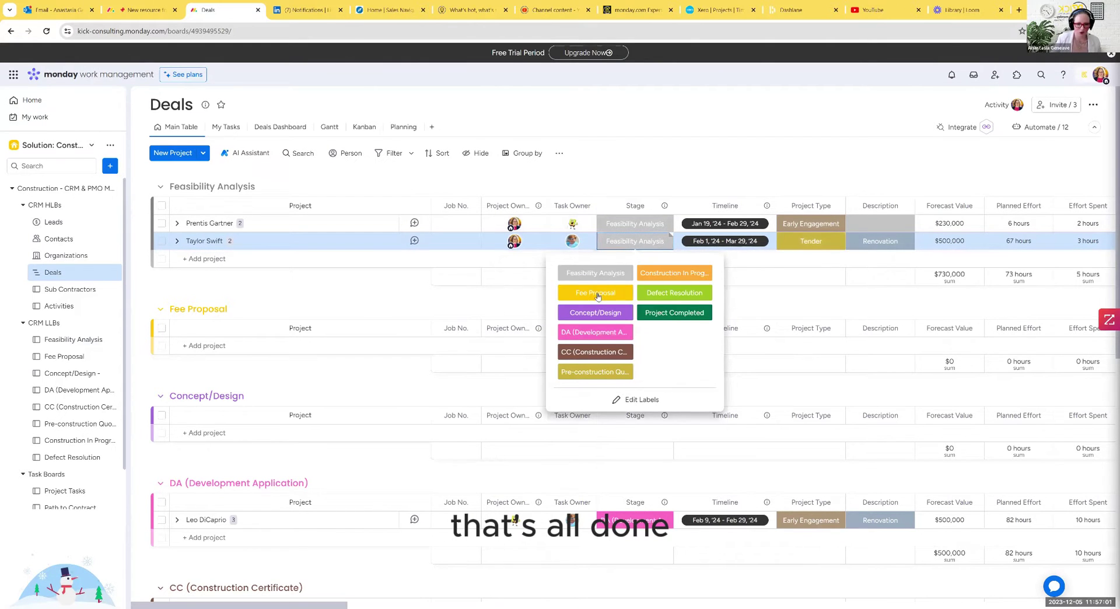
left_click(595, 292)
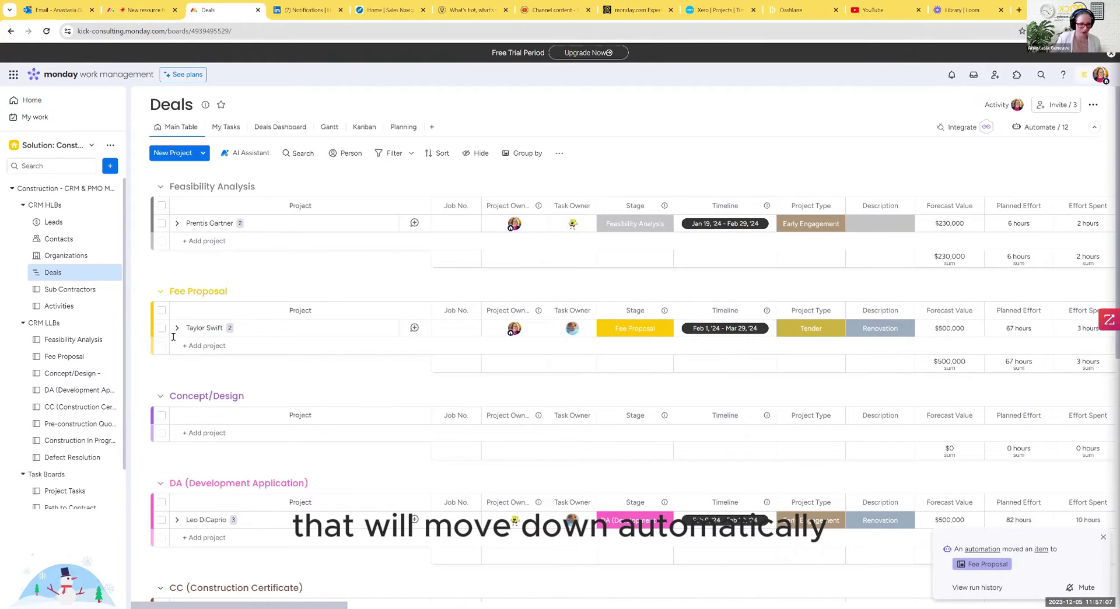
- Check the Taylor Swift project's subitems and its remaining column details in the Fee Proposal group
left_click(177, 327)
left_click(177, 328)
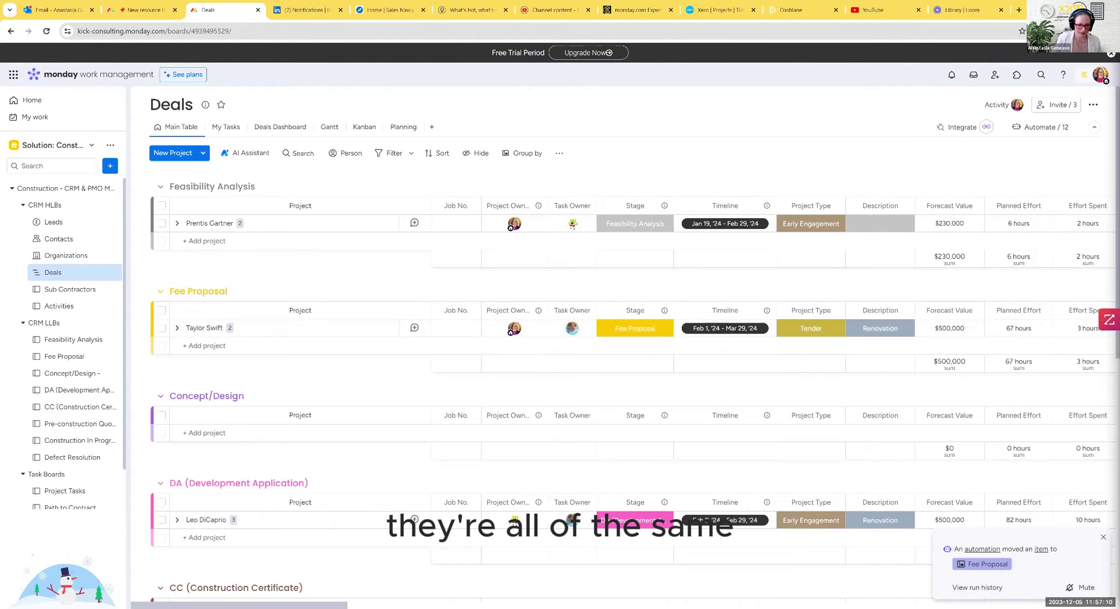
scroll(700, 350, "right", 6)
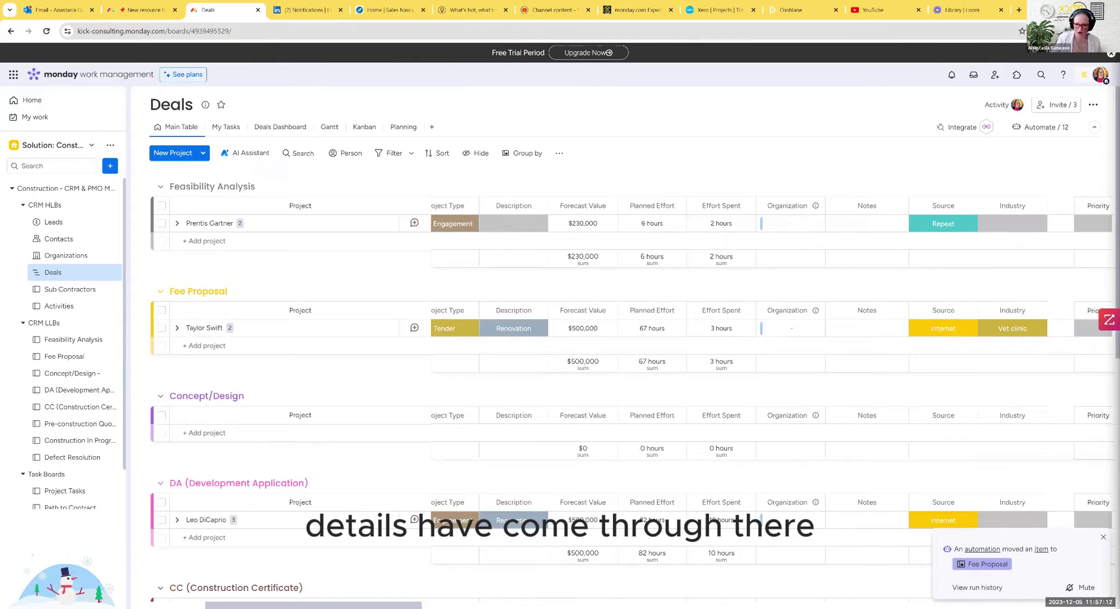
scroll(165, 436, "left", 6)
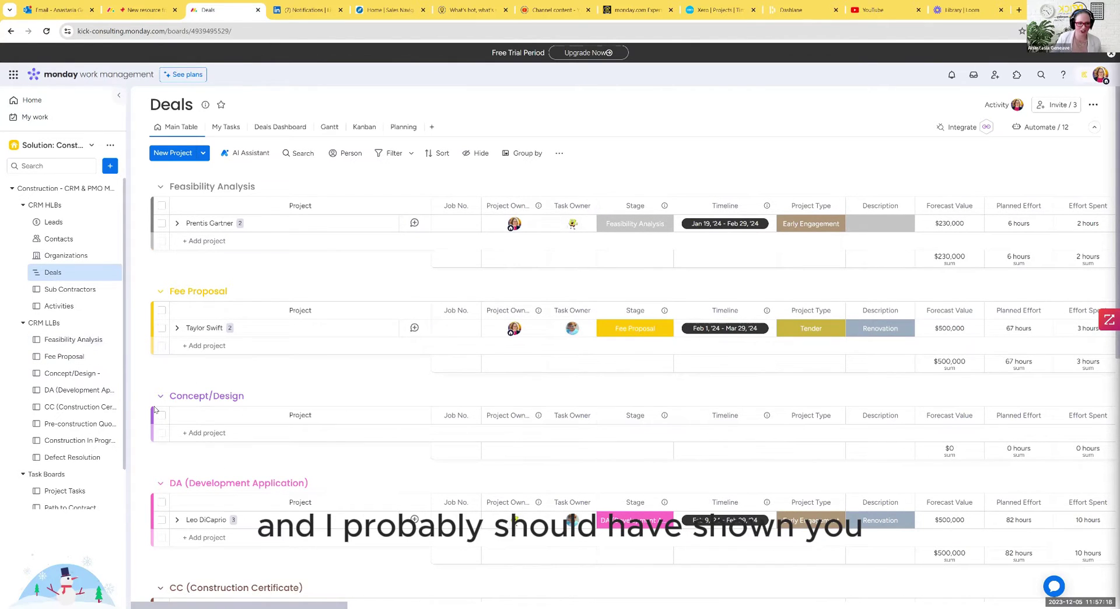
- View the Fee Proposal board and the Early Engagement project's subitems on the Feasibility Analysis board, and return to Deals
left_click(65, 354)
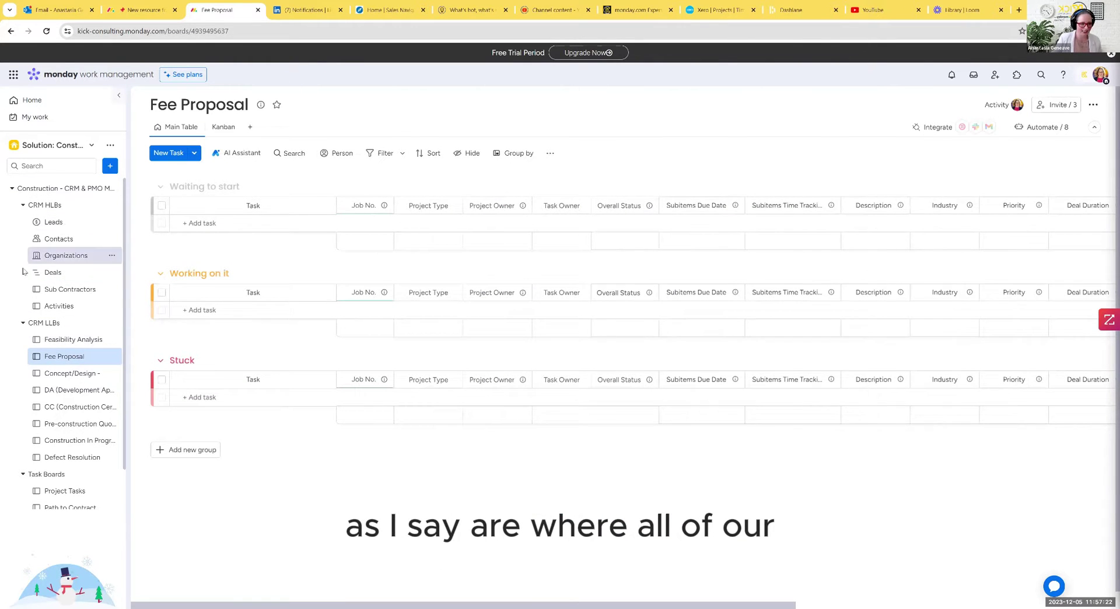
left_click(91, 345)
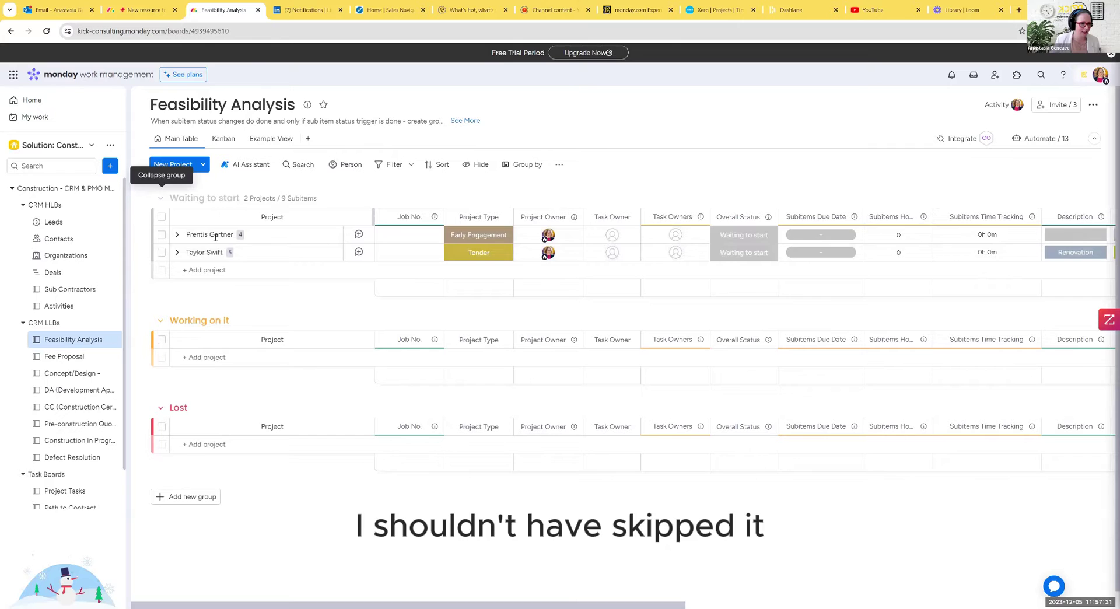
left_click(176, 235)
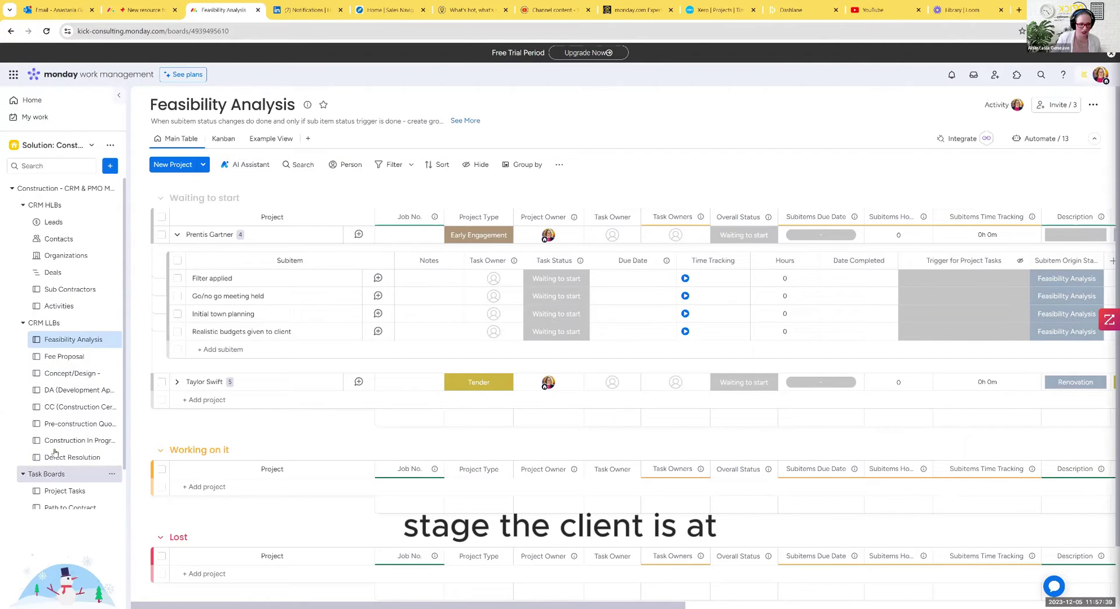
left_click(52, 272)
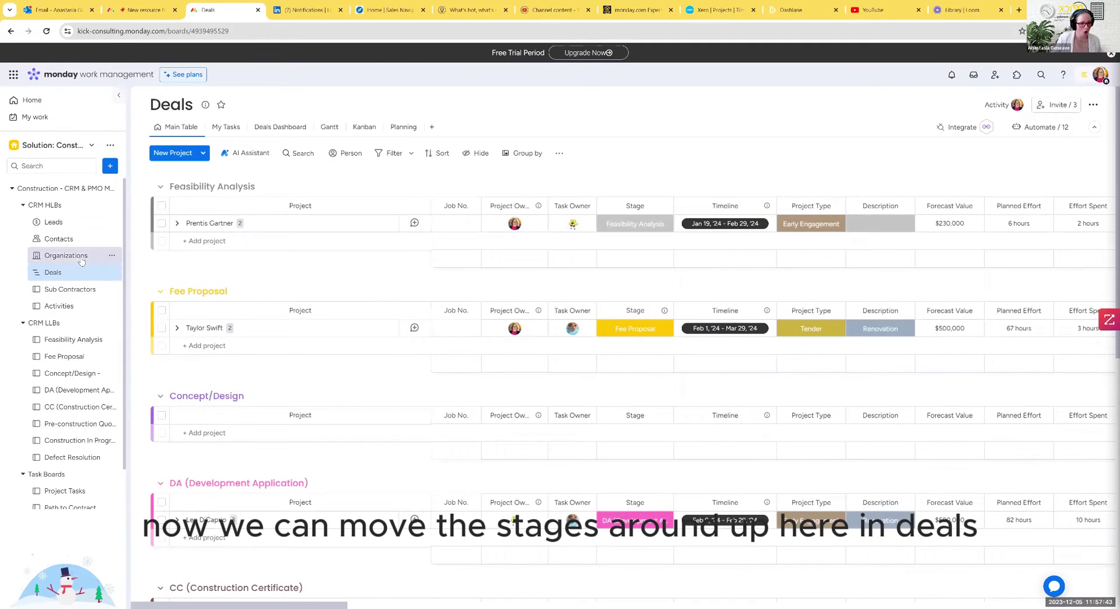
- Compare the subitems of the Early Engagement and Taylor Swift projects on the Feasibility Analysis board
left_click(76, 340)
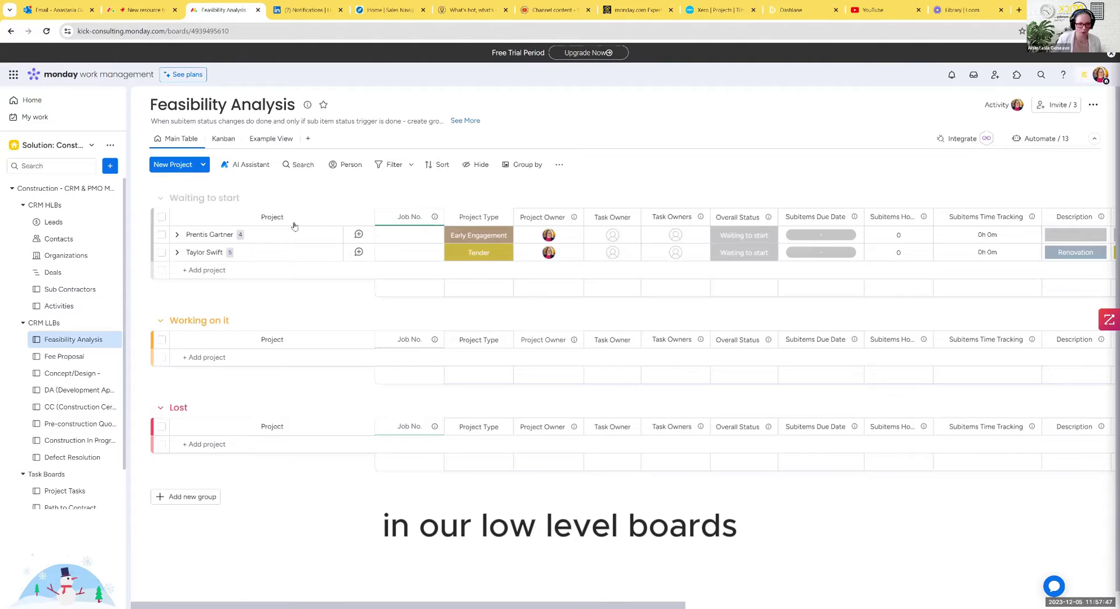
left_click(177, 252)
left_click(177, 234)
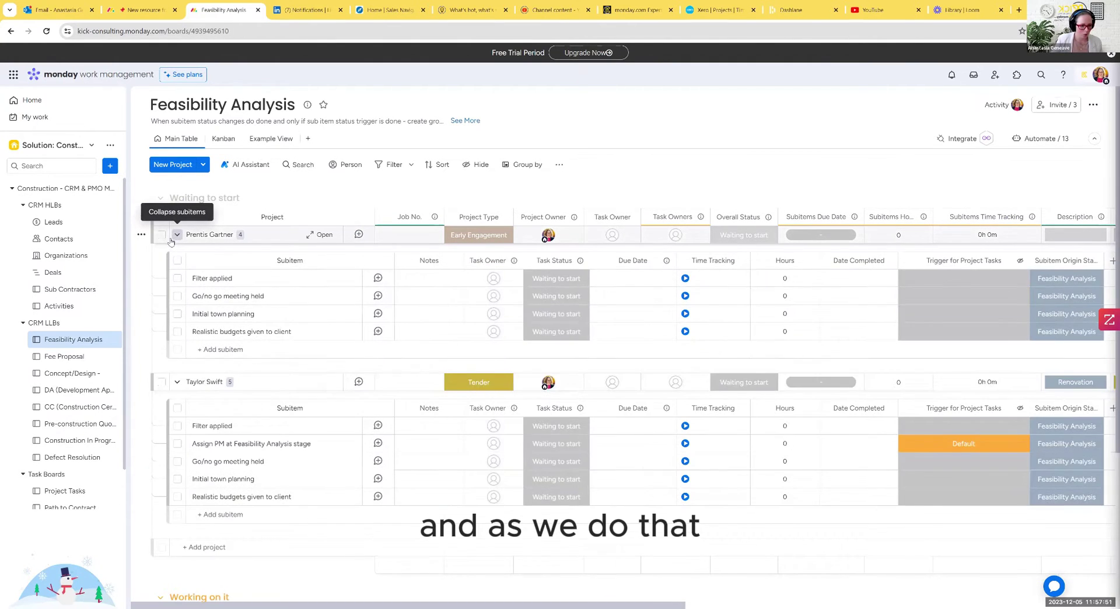
left_click(176, 234)
left_click(177, 252)
left_click(177, 234)
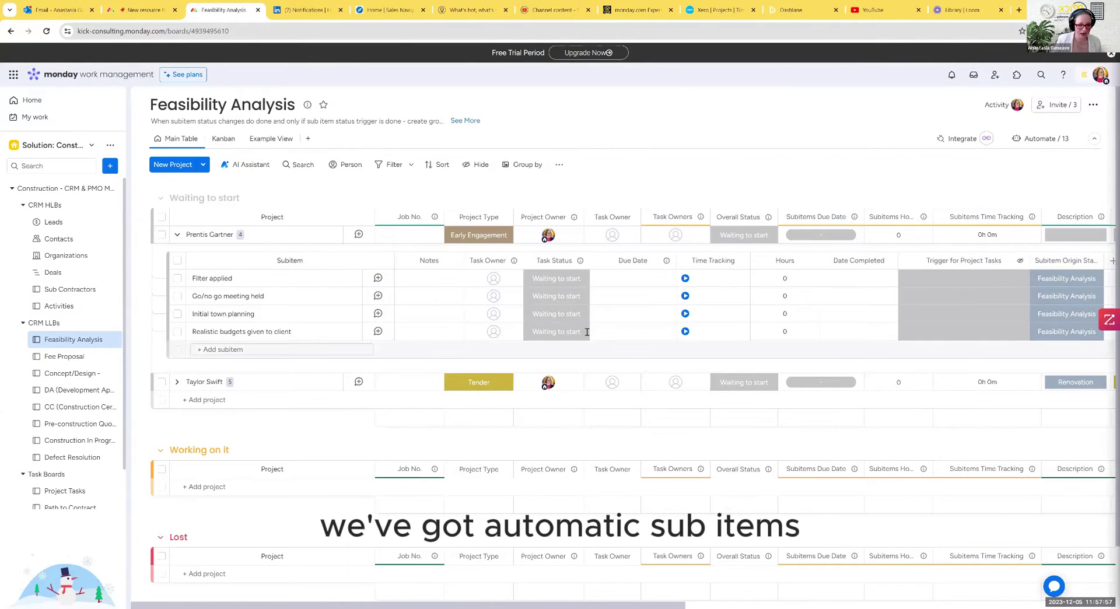
- View the task owner choices for the Filter applied subitem without assigning anyone, and inspect the Taylor Swift project's subitems
left_click(493, 281)
key("Escape")
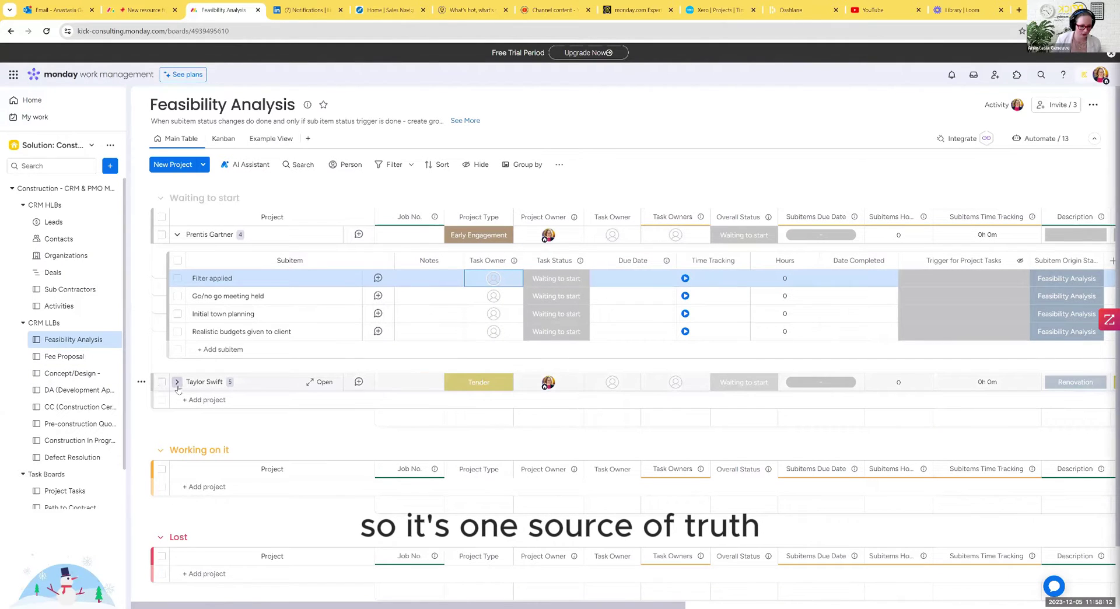
left_click(177, 382)
scroll(692, 424, "down", 1)
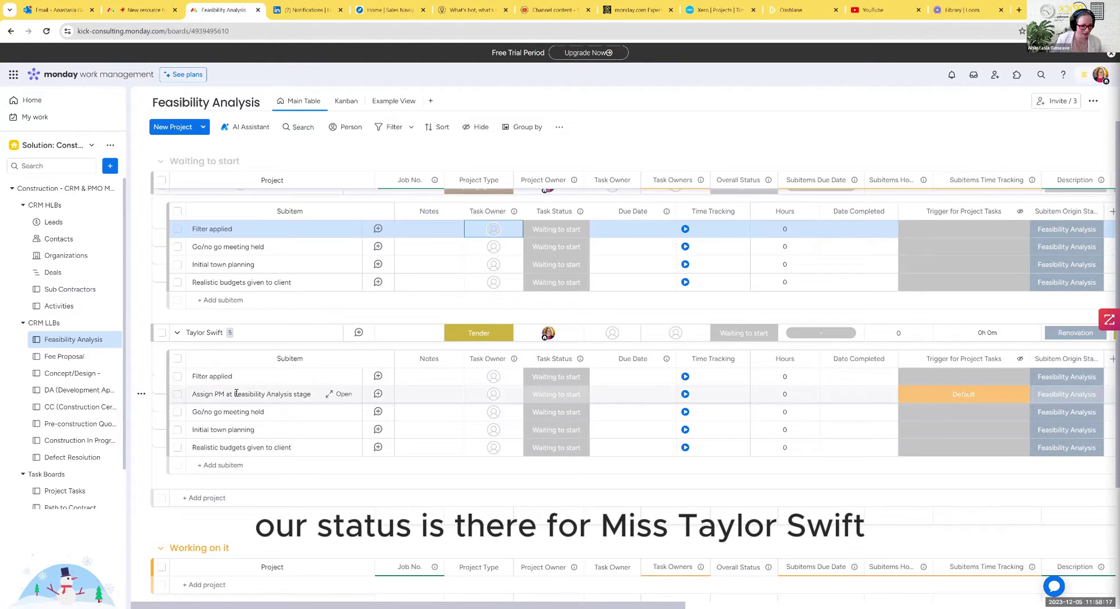
scroll(244, 395, "down", 2)
scroll(356, 402, "up", 4)
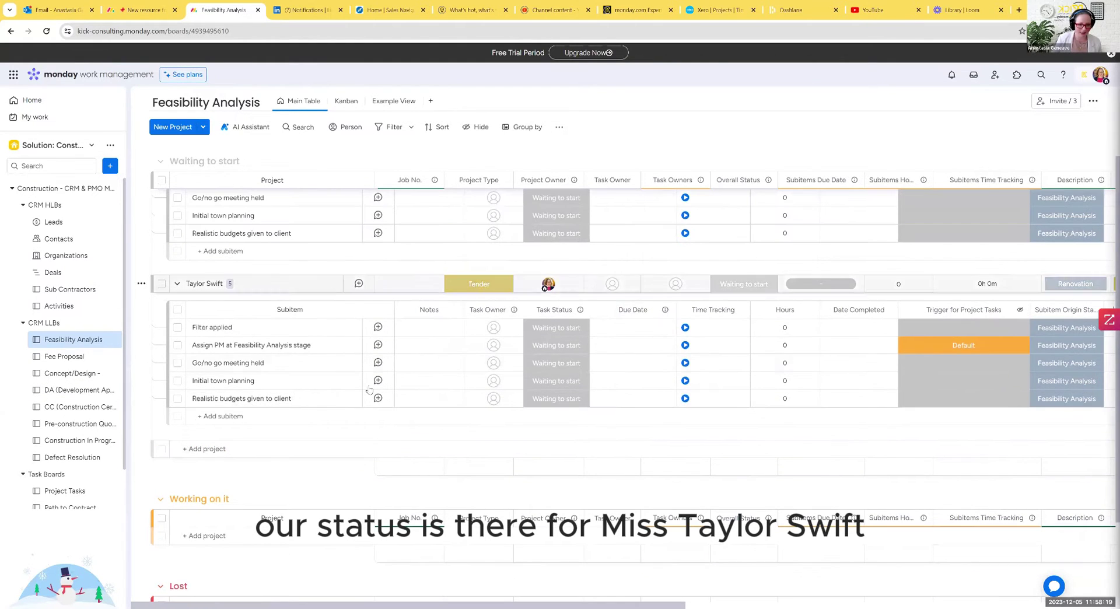
- Collapse the Taylor Swift project's subitems and set its overall status to the Done option that moves it to Fee Proposal
left_click(177, 382)
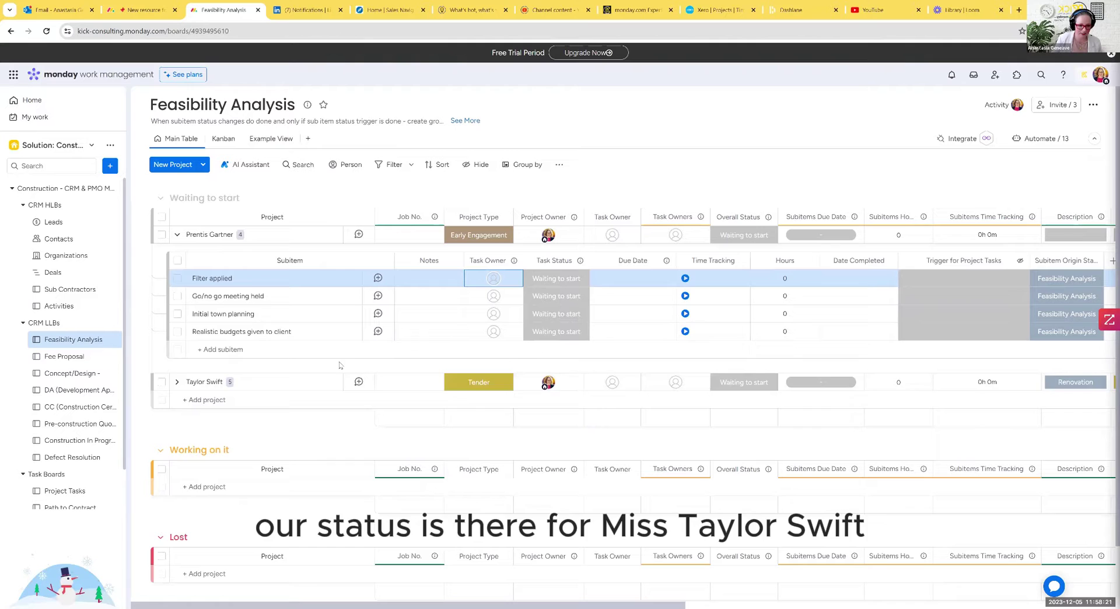
left_click(749, 382)
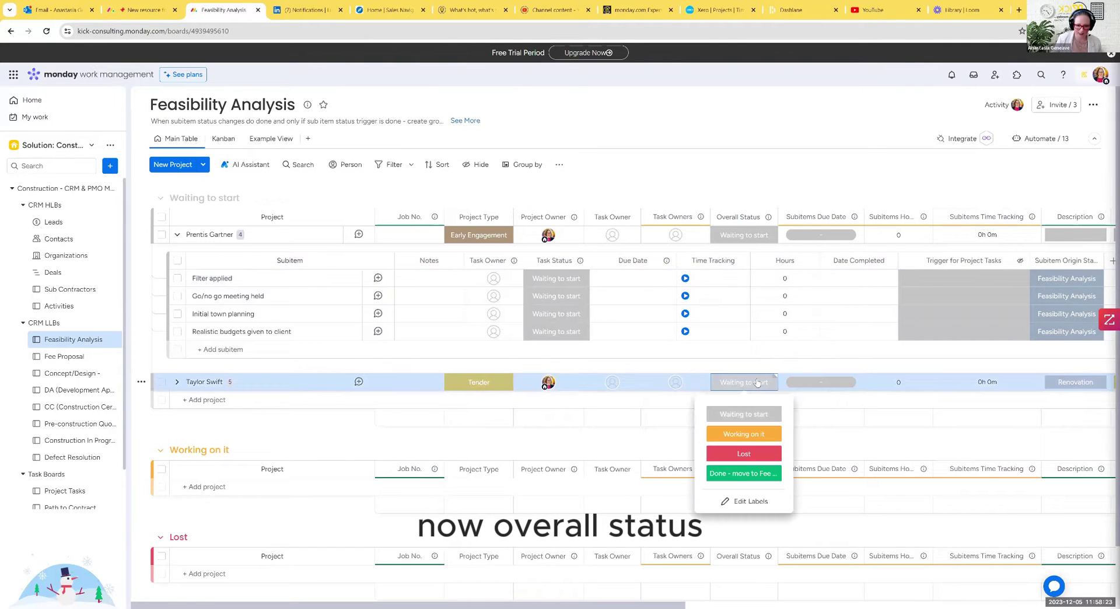
left_click(731, 476)
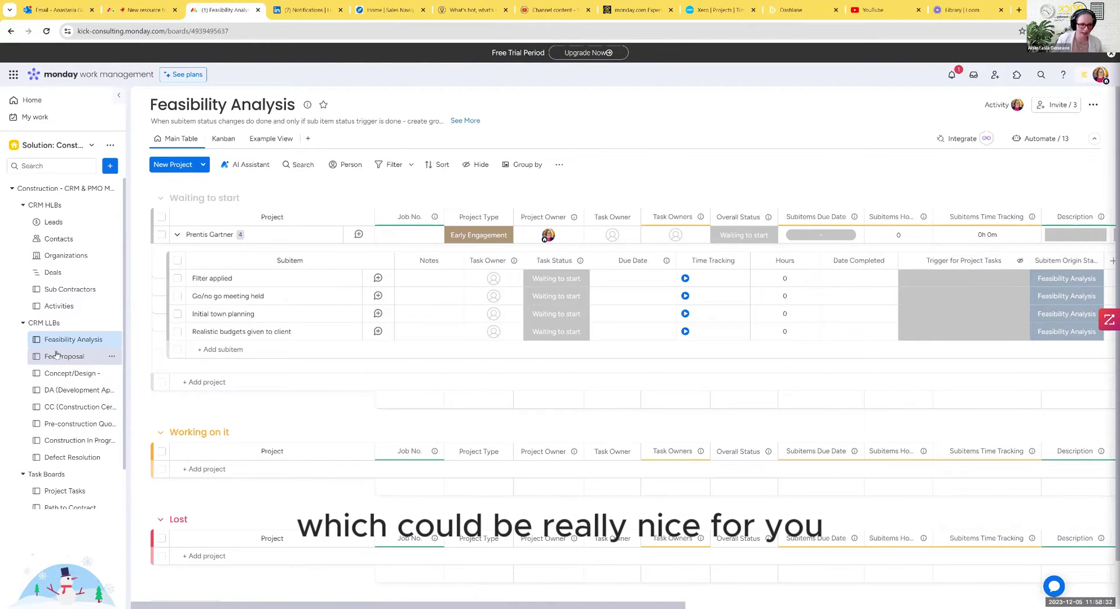
- Look for the Taylor Swift project on the Fee Proposal board and inspect its subitems on the CC (Construction Certificate) board
left_click(59, 356)
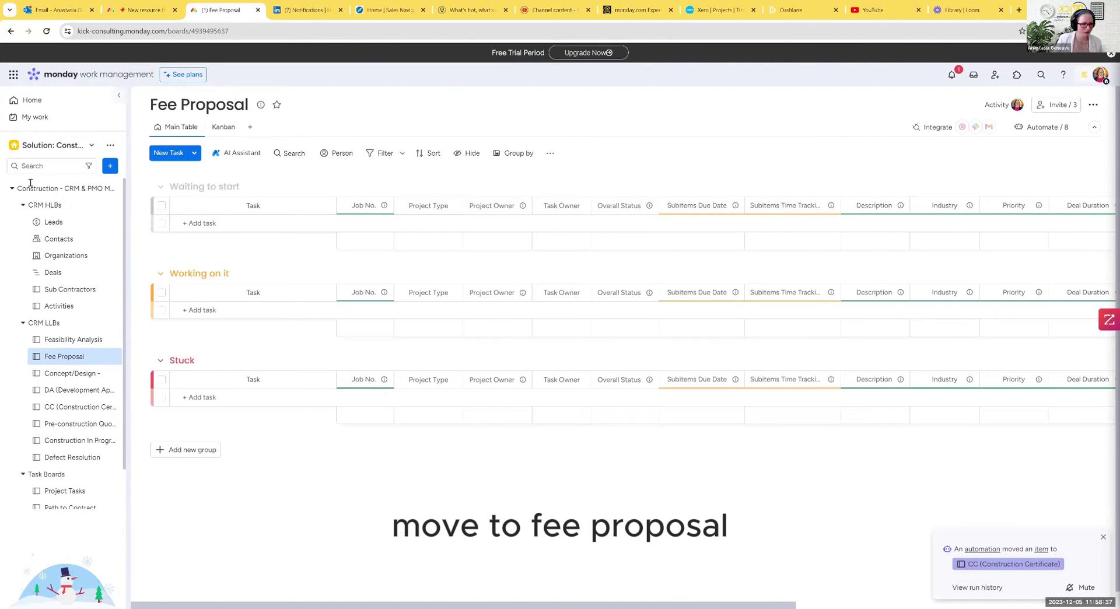
left_click(74, 407)
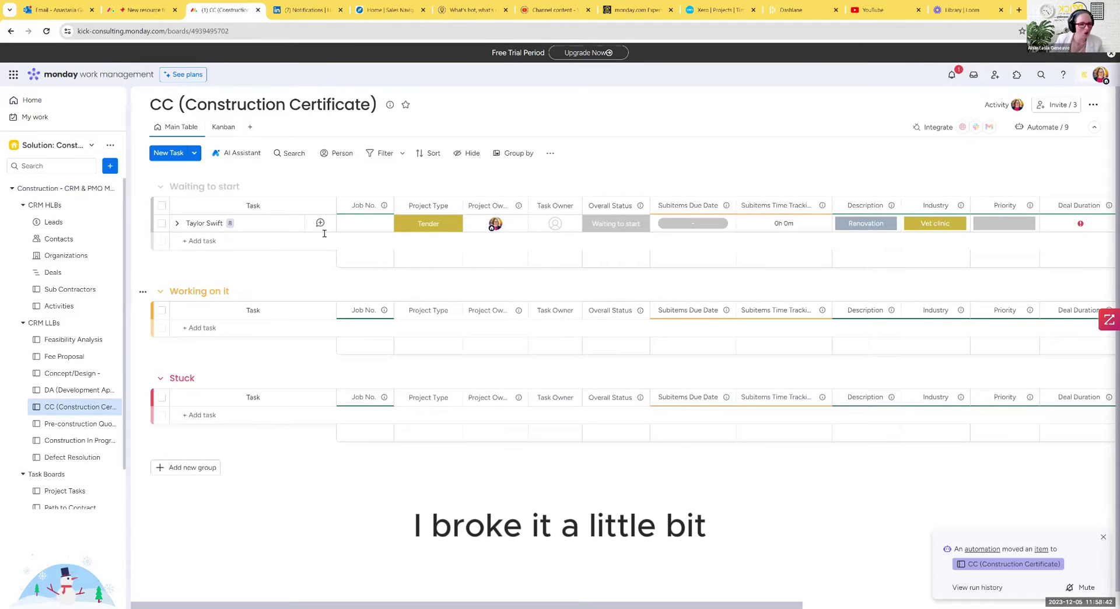
left_click(229, 222)
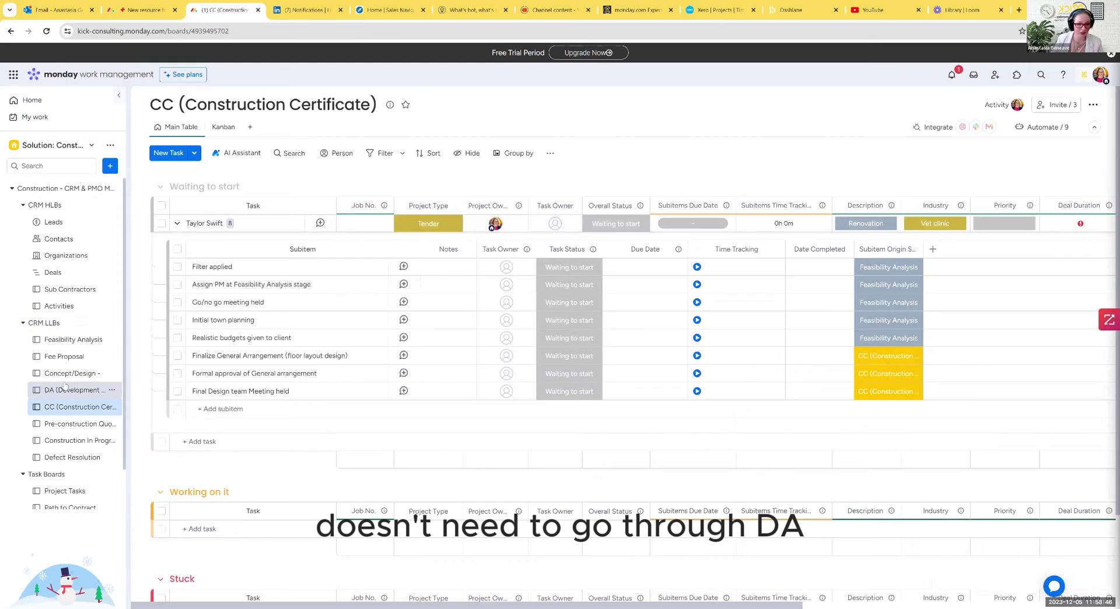
- Collapse the subitems and check the Taylor Swift project's certification type on the Deals board
left_click(176, 223)
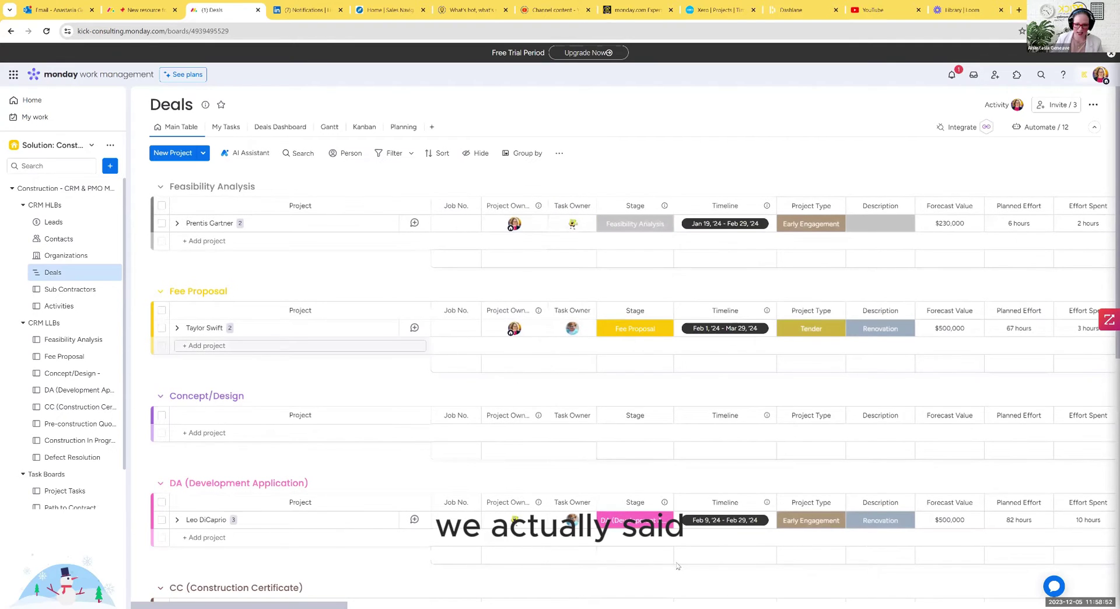
scroll(621, 402, "right", 4)
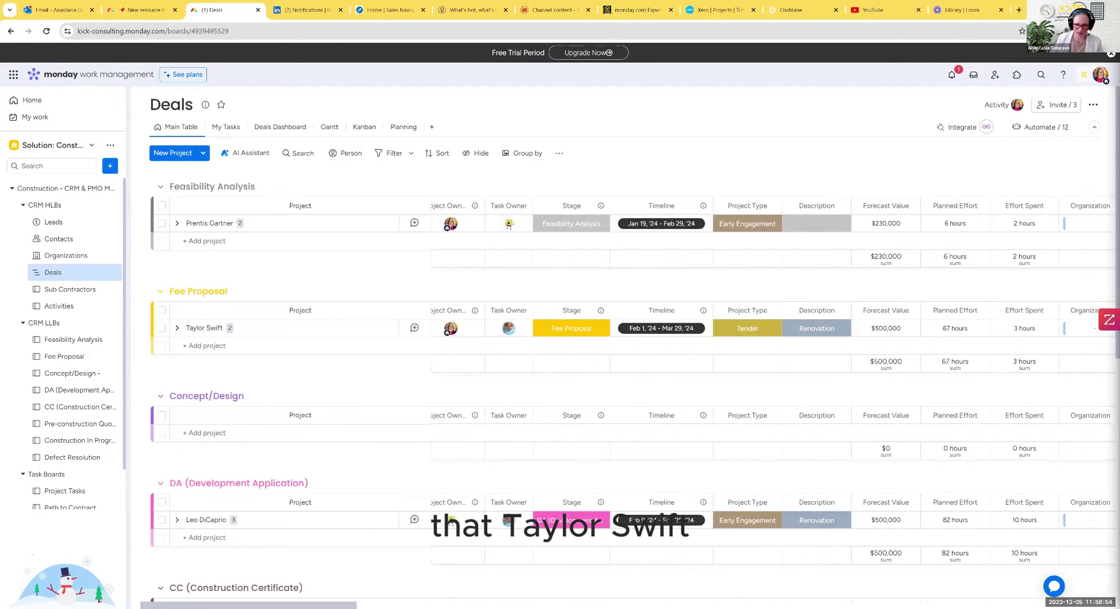
scroll(862, 328, "right", 8)
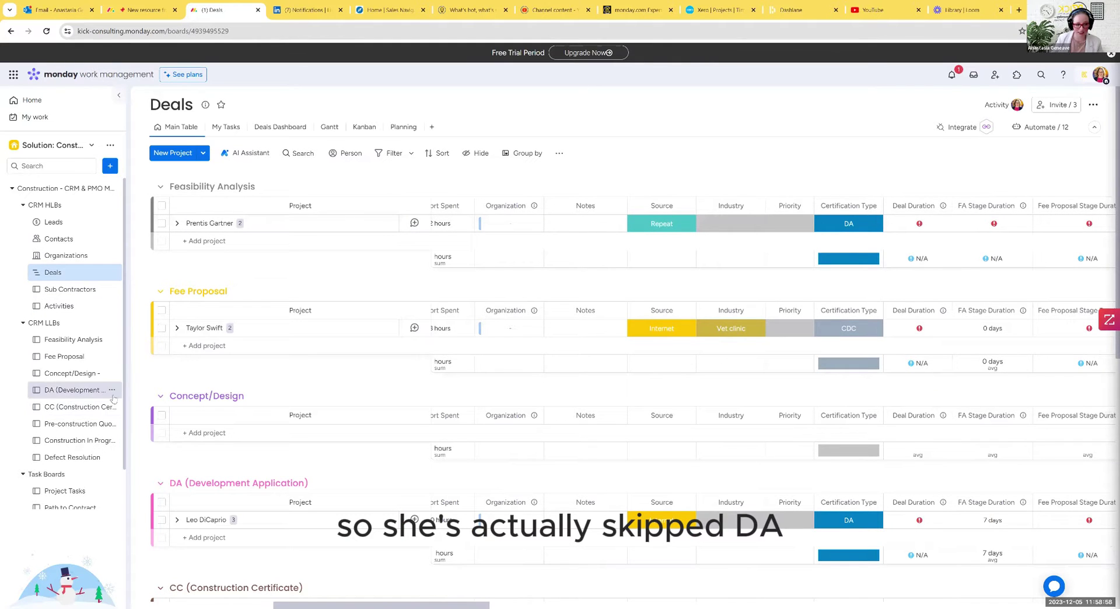
- On the CC (Construction Certificate) board, mark the Taylor Swift subitems Filter applied and Assign PM at Feasibility Analysis stage as Done
left_click(70, 407)
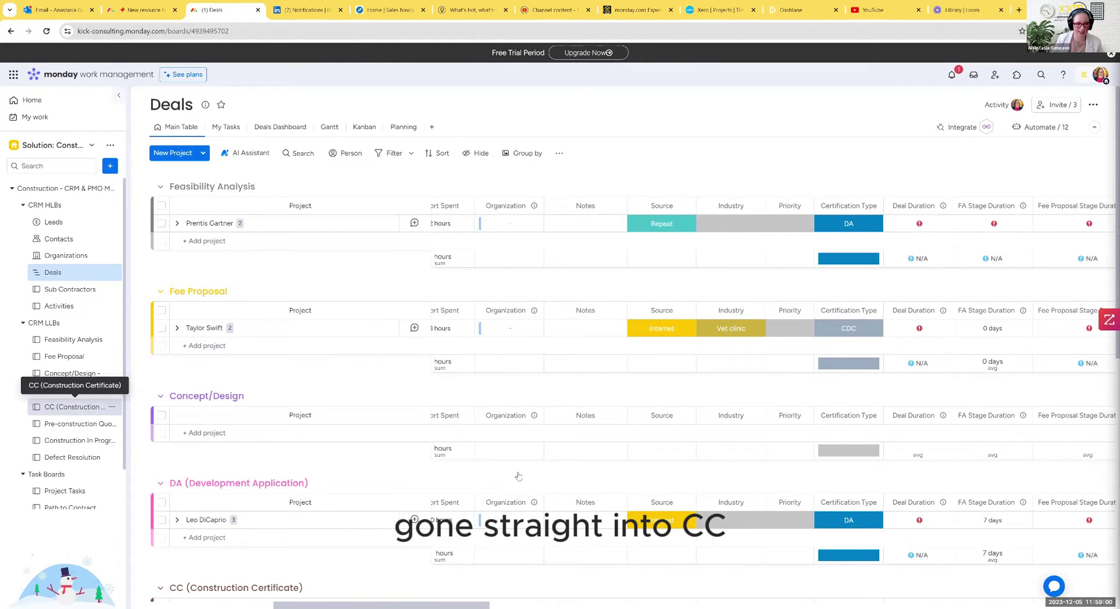
left_click(176, 223)
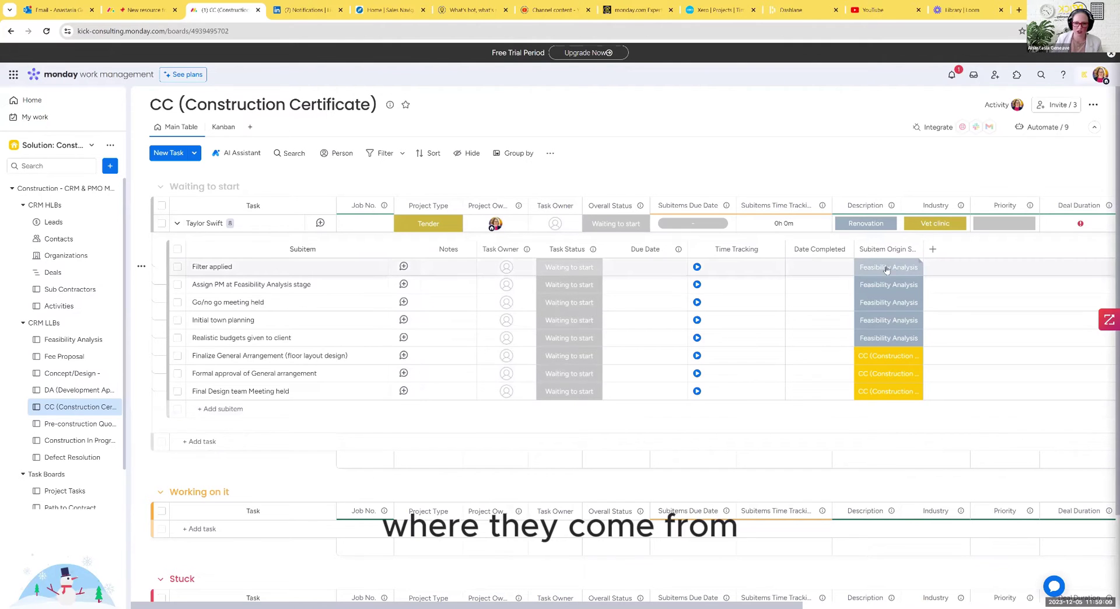
left_click(574, 268)
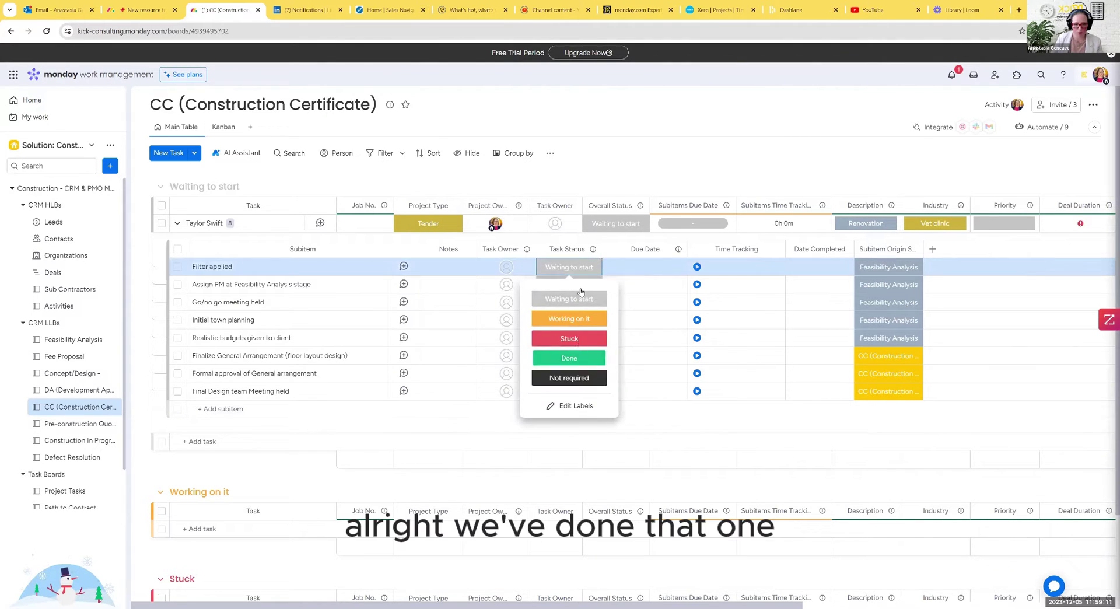
left_click(568, 360)
left_click(568, 284)
left_click(580, 376)
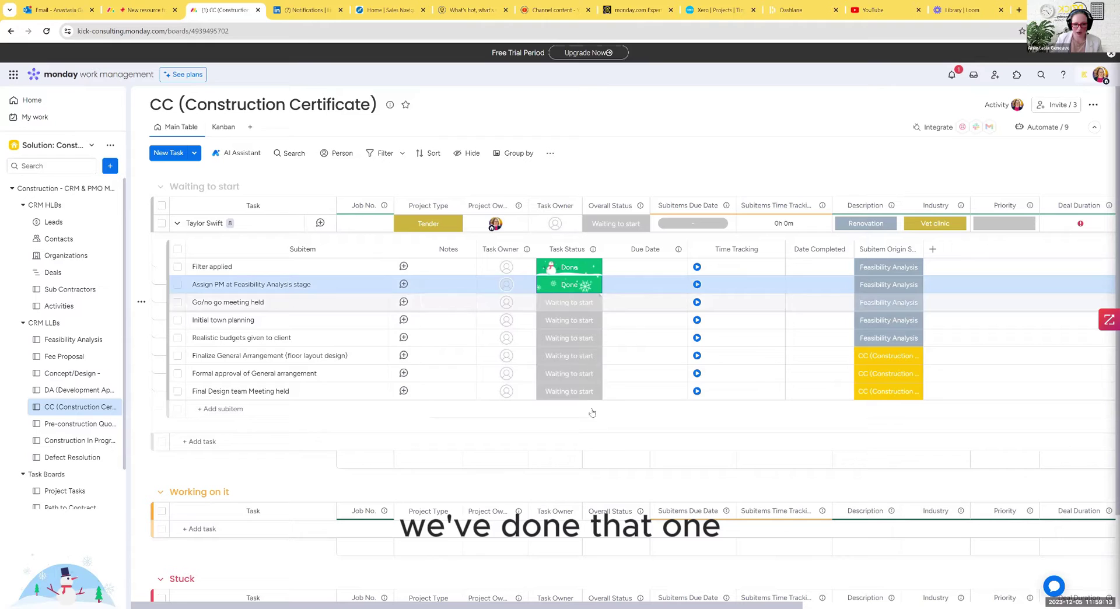
- Mark Go/no go meeting held and Realistic budgets given to client as Not required, and Initial town planning as Done
left_click(568, 302)
left_click(569, 413)
left_click(569, 319)
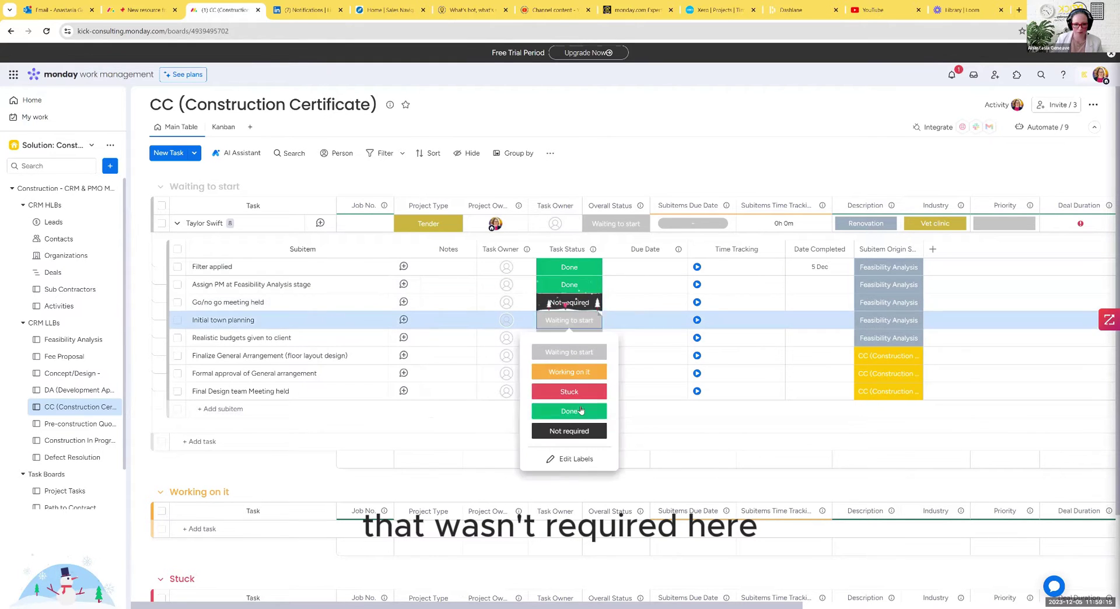
left_click(581, 411)
left_click(568, 338)
left_click(568, 448)
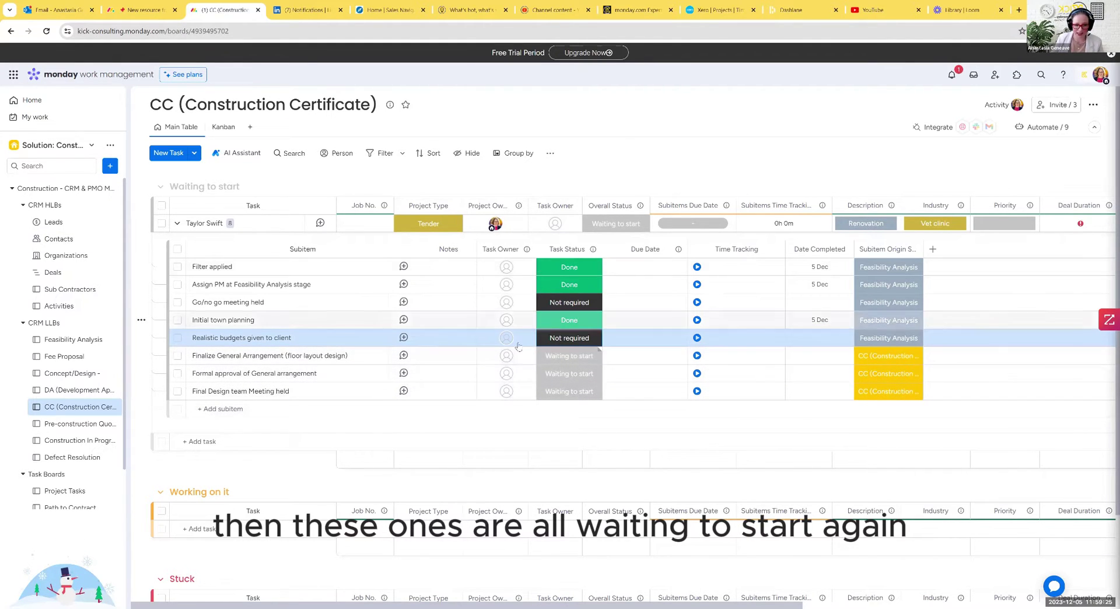
- View the Pre-construction Quoting board and check the Taylor Swift project's stage on the Deals board
left_click(73, 424)
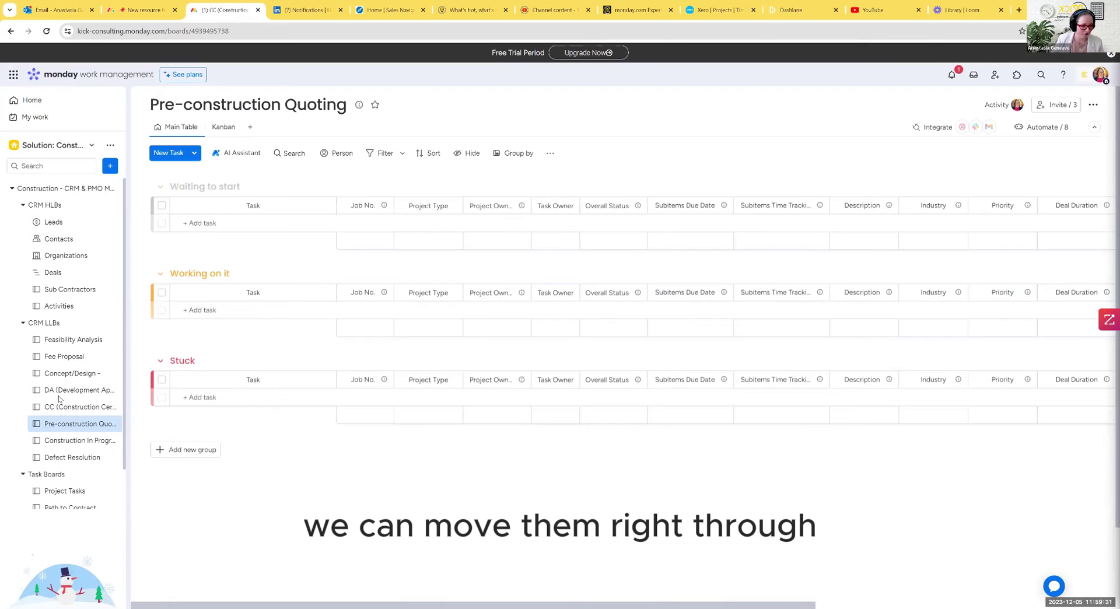
key("alt+Left")
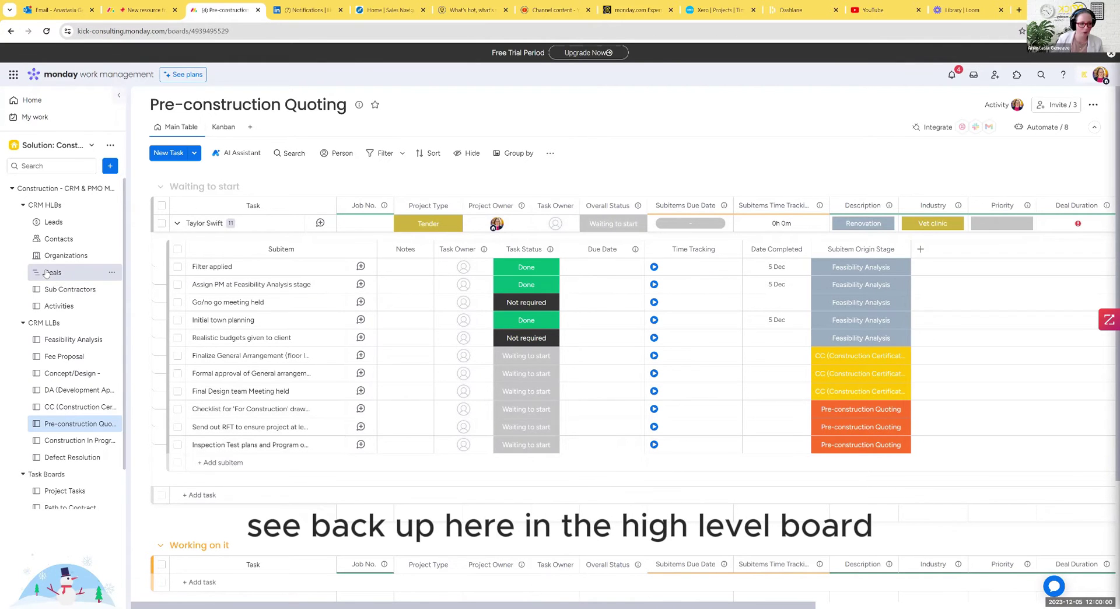
left_click(49, 273)
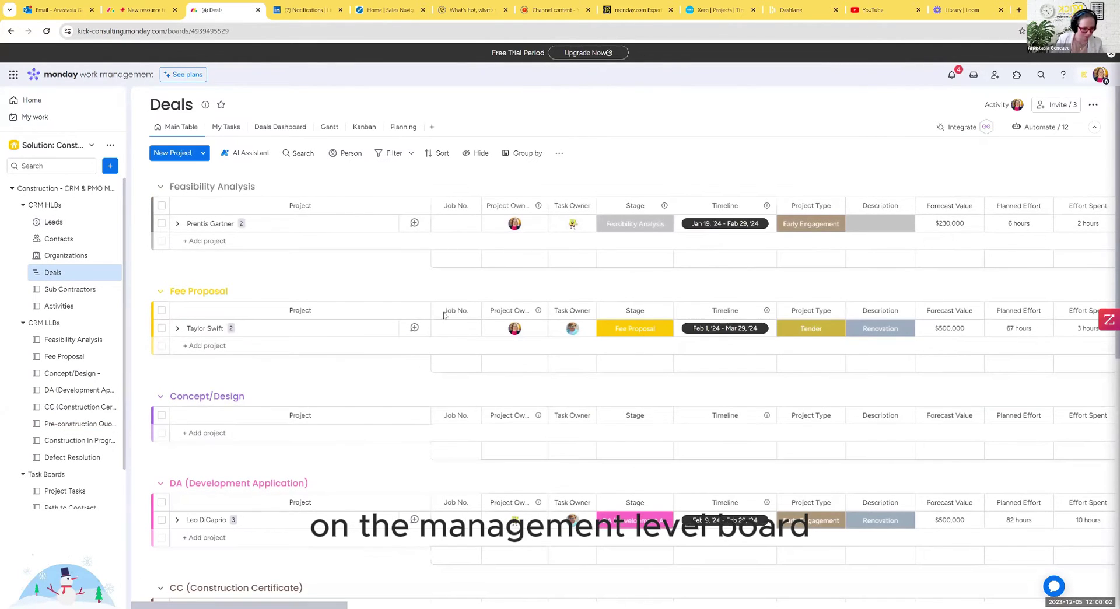
scroll(449, 315, "down", 1)
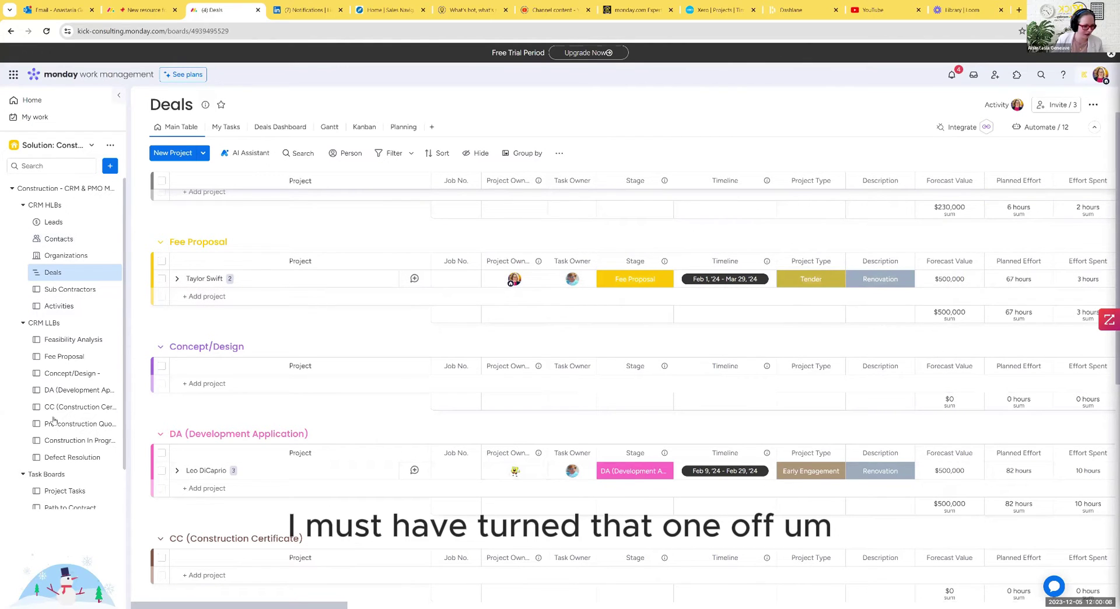
- On the Deals board, set the Taylor Swift project's stage to Pre-construction Quoting
left_click(52, 271)
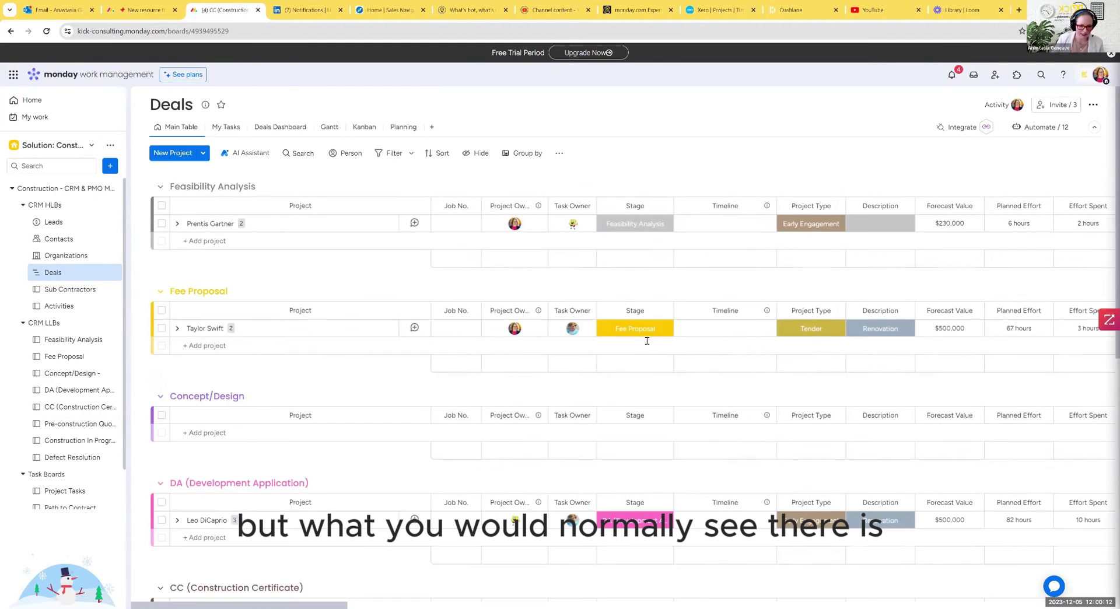
left_click(647, 332)
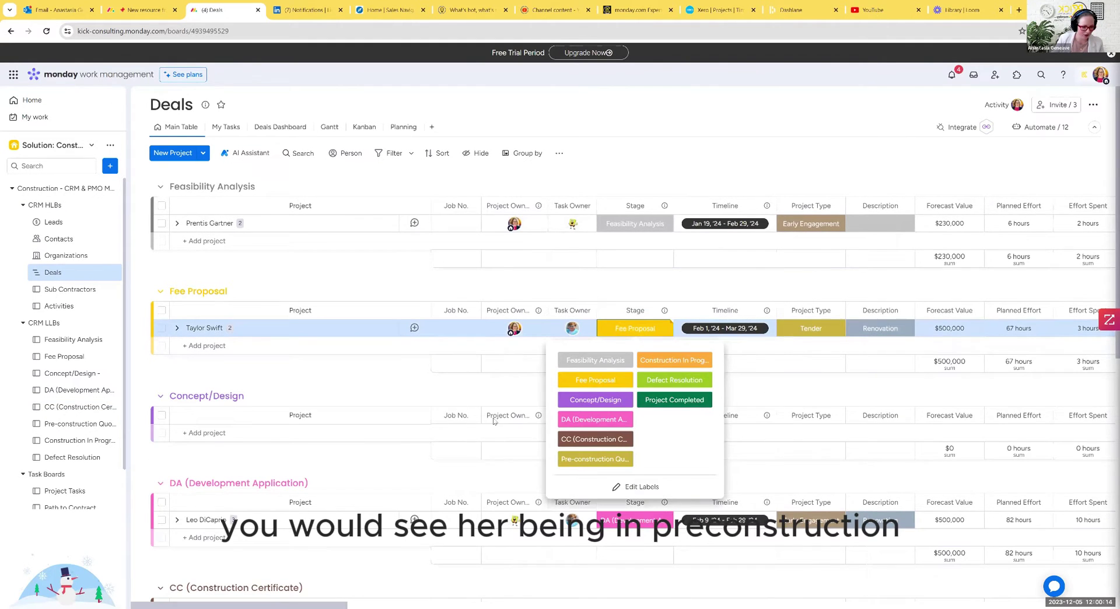
scroll(545, 441, "down", 1)
left_click(594, 410)
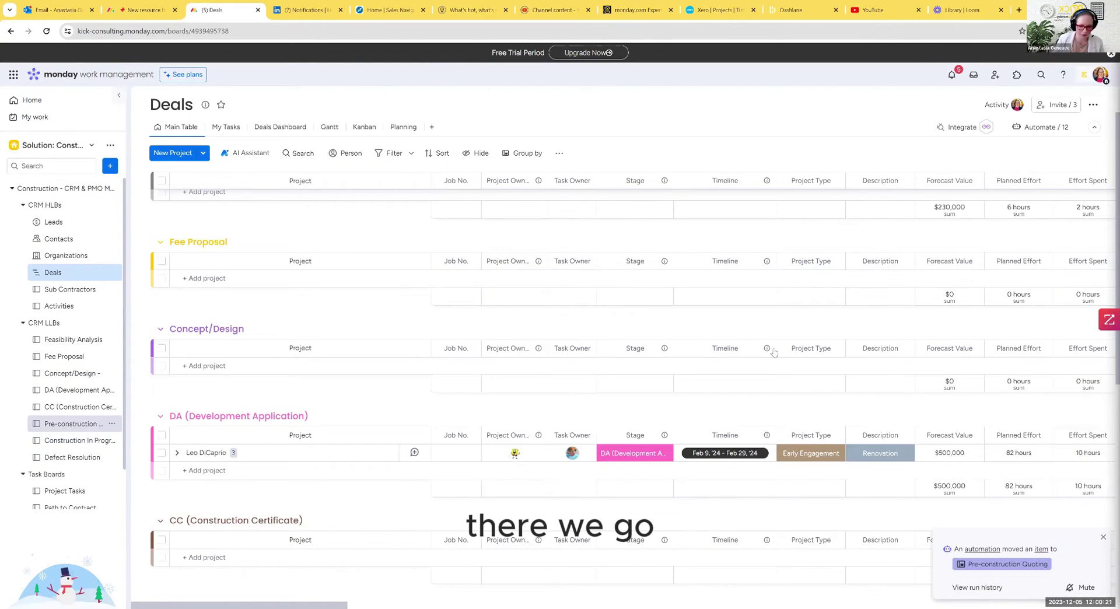
- View Taylor Swift on the Pre-construction Quoting board and check the available priority options without choosing one
left_click(69, 424)
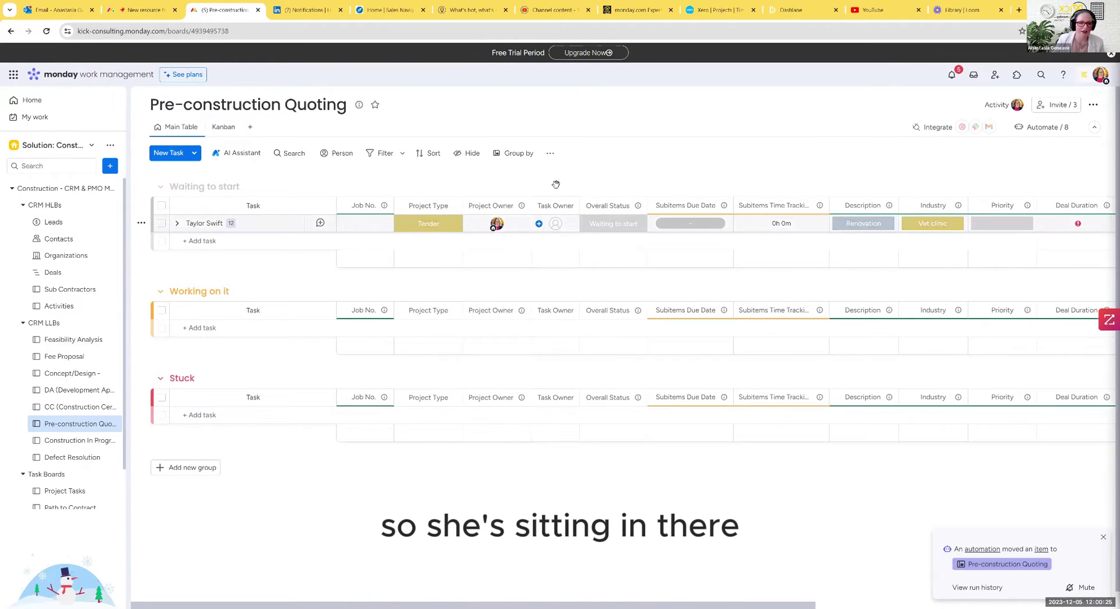
left_click(1014, 225)
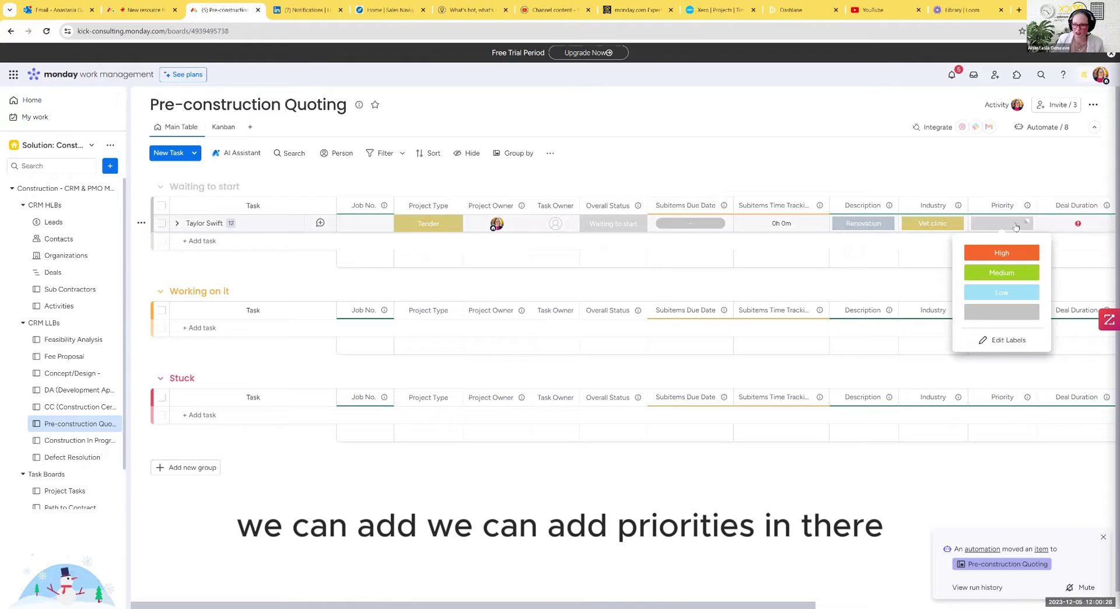
left_click(1015, 226)
left_click(1015, 225)
left_click(731, 208)
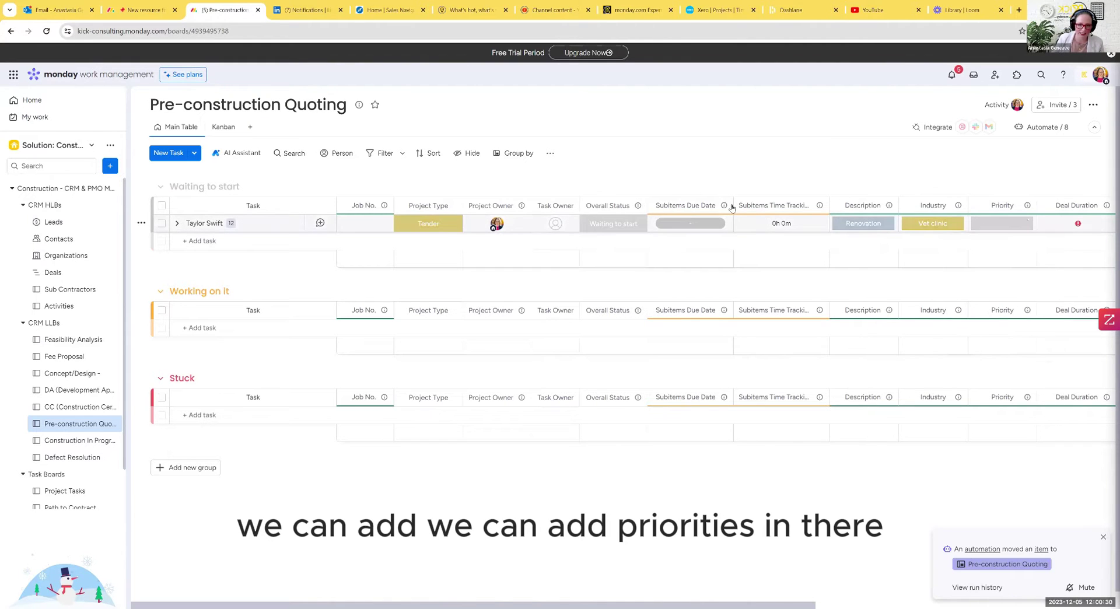
left_click(174, 225)
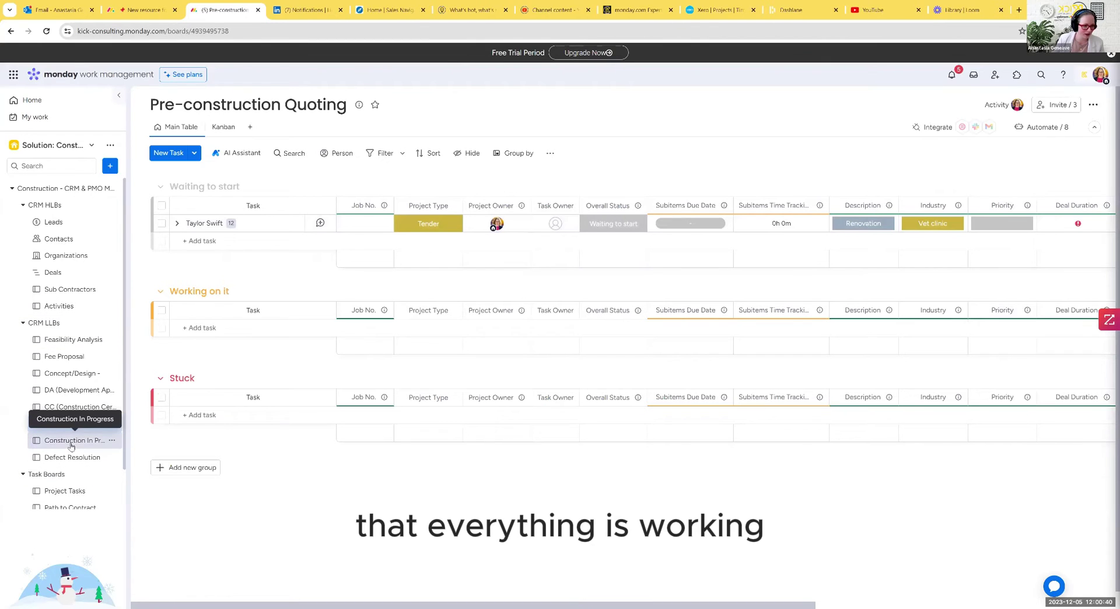
- Set Taylor Swift's overall status to the Done option that moves the item to Construction In Progress
left_click(610, 223)
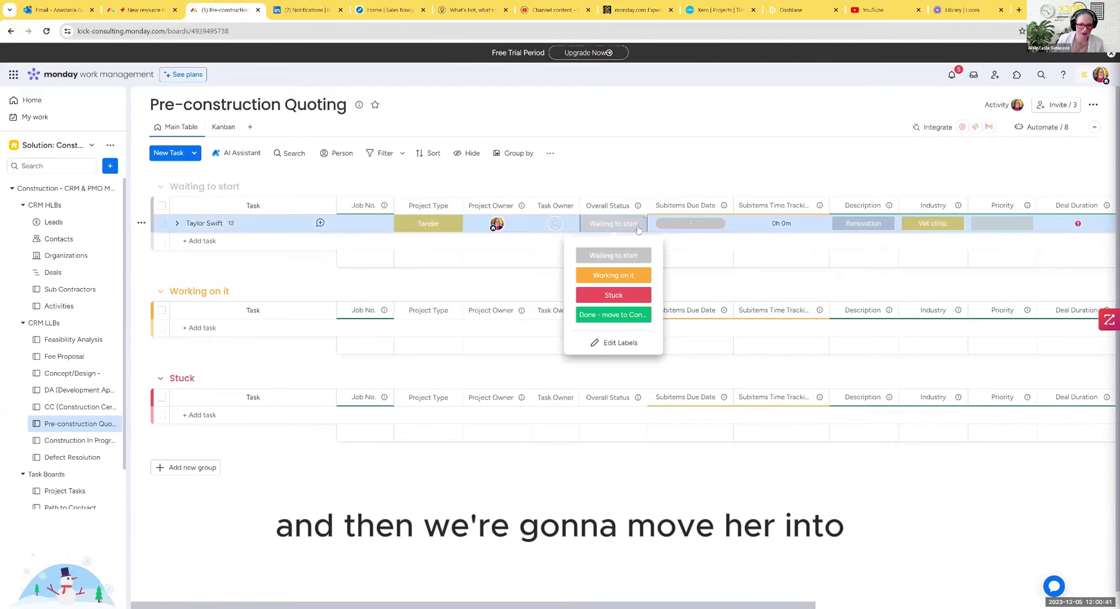
left_click(612, 314)
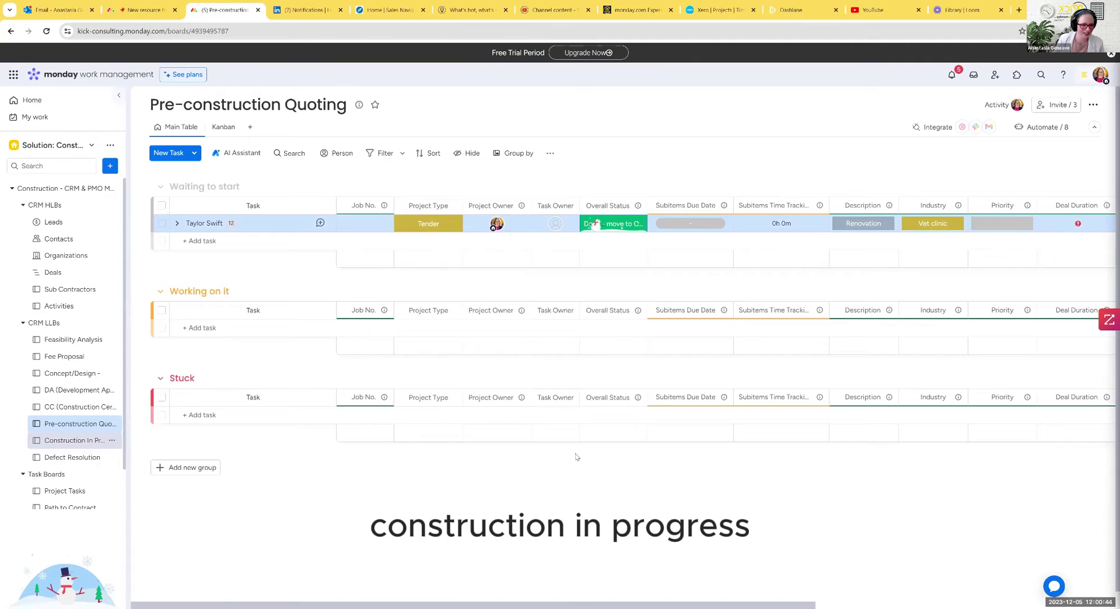
- On the Construction In Progress board, expand Taylor Swift and review the subitems with their task statuses and origin stages
left_click(76, 440)
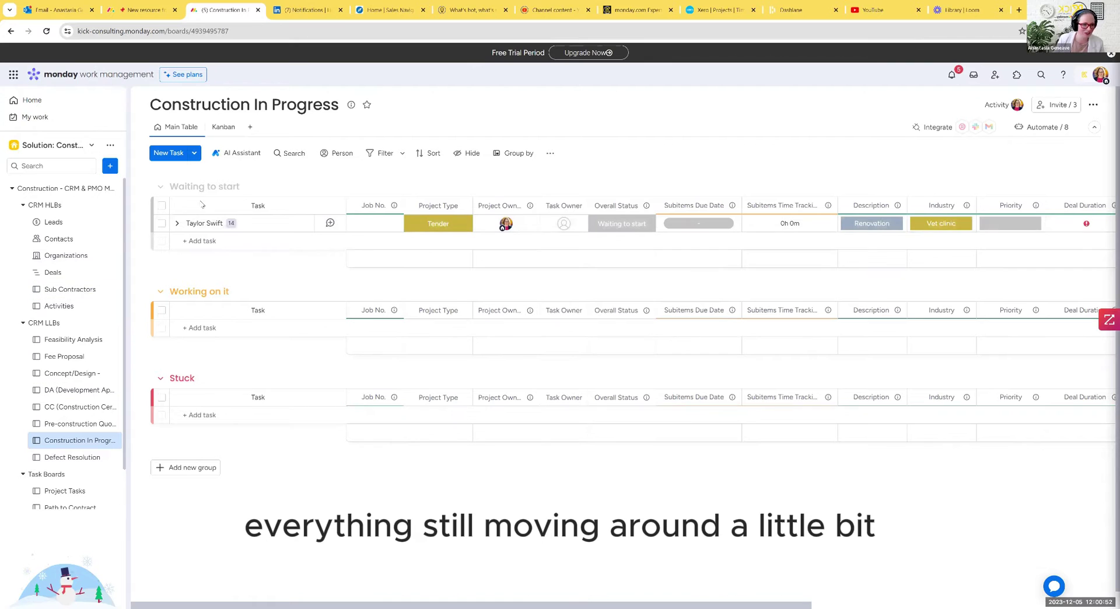
left_click(177, 224)
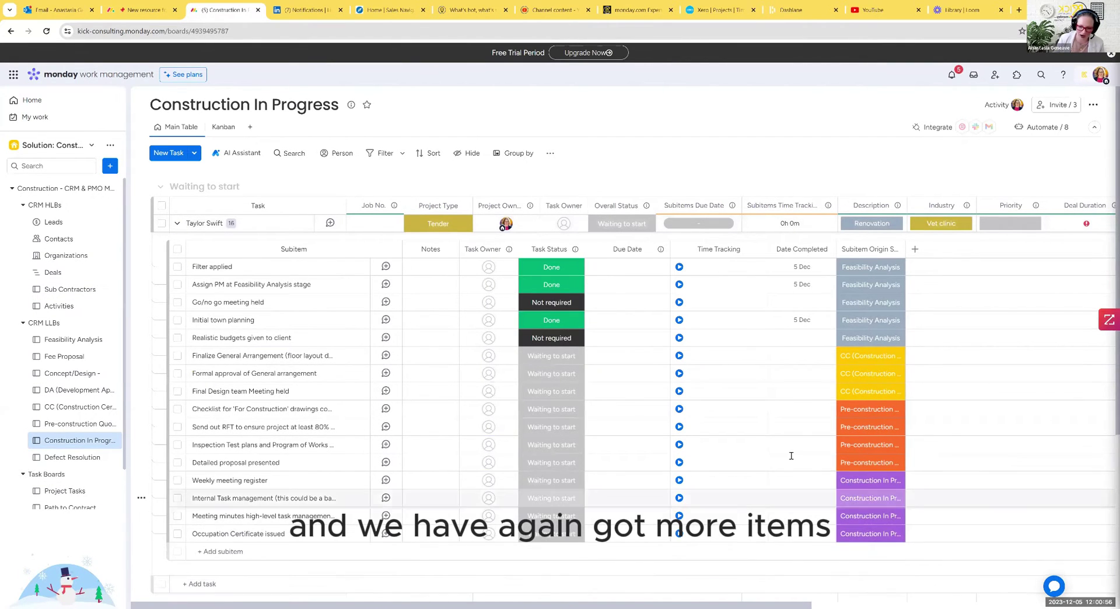
scroll(361, 455, "down", 2)
scroll(361, 455, "up", 1)
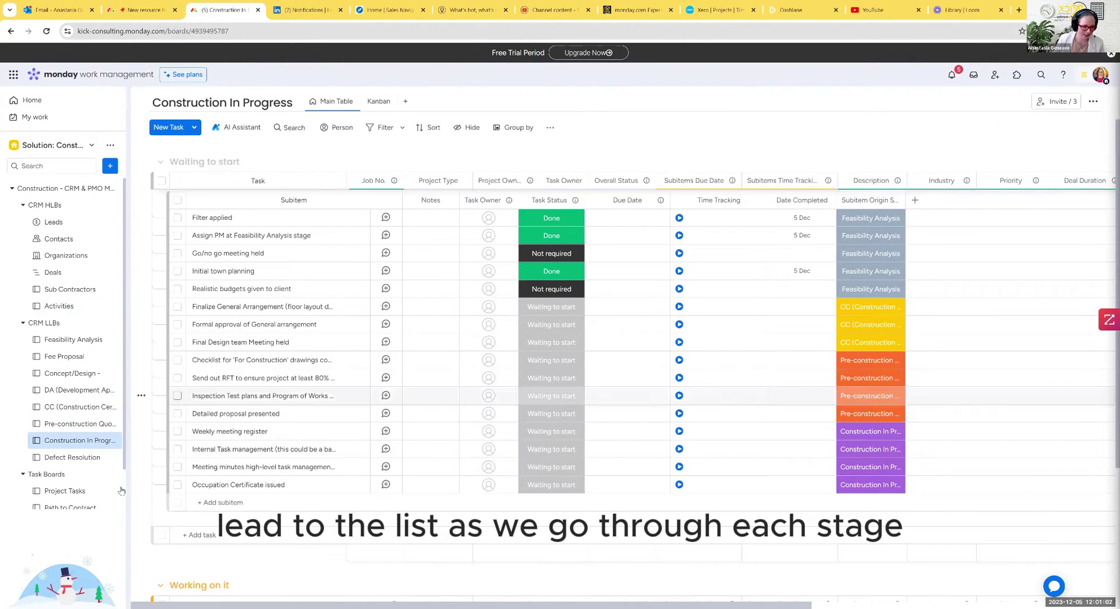
scroll(348, 483, "up", 1)
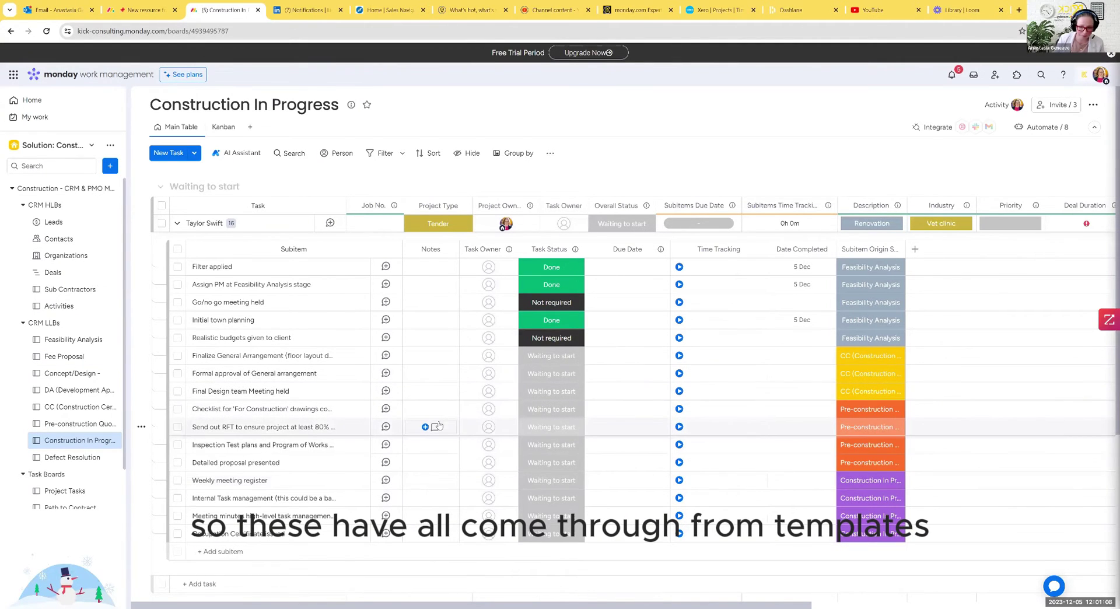
scroll(412, 406, "down", 1)
scroll(432, 413, "up", 1)
scroll(432, 413, "down", 2)
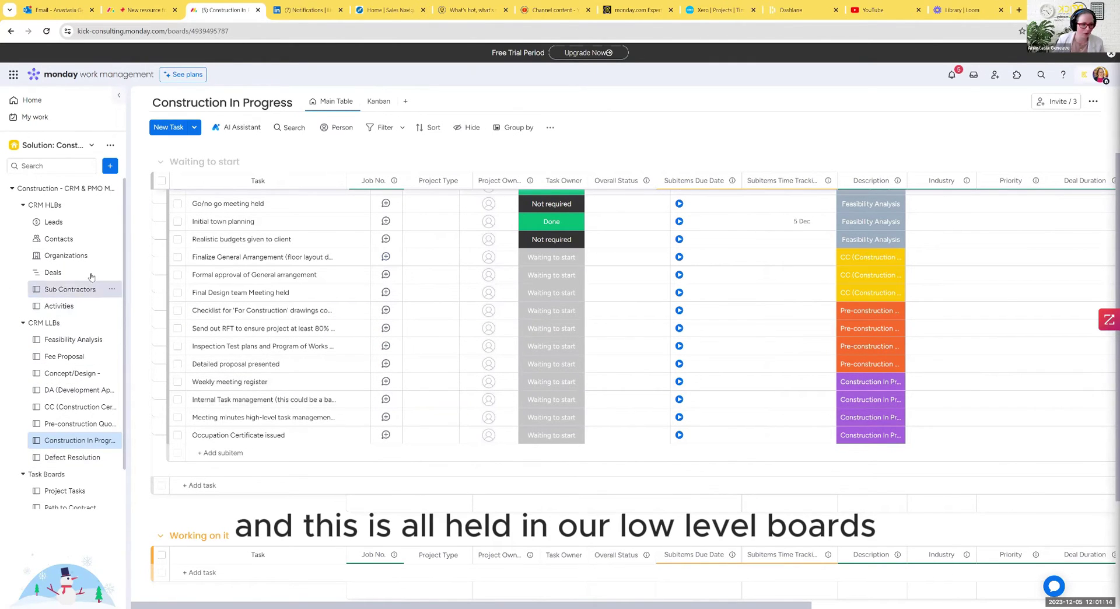
- Return to the Deals board and review the projects grouped by stage
left_click(56, 273)
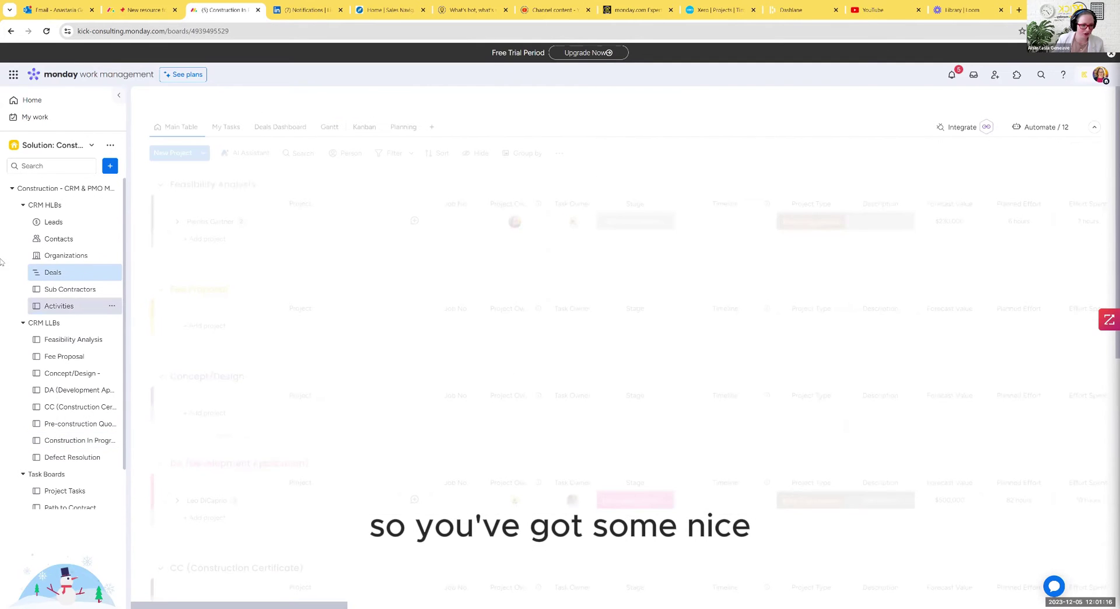
scroll(293, 452, "down", 5)
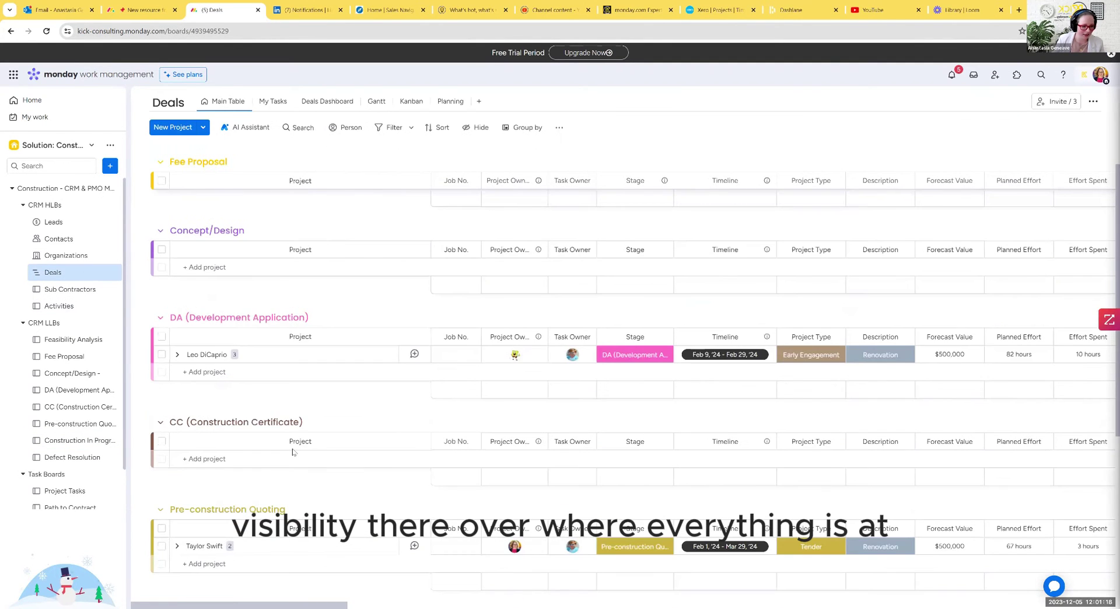
scroll(292, 452, "up", 3)
scroll(292, 452, "up", 3)
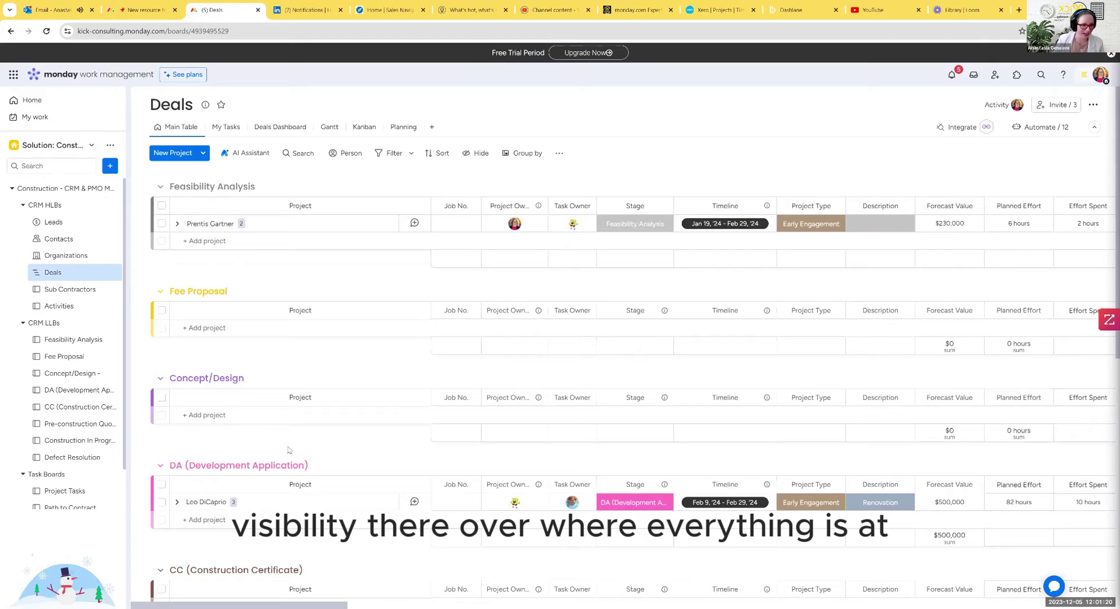
- Open the Deals board's Planning view and zoom the map widget in on the job locations around Sydney
left_click(396, 128)
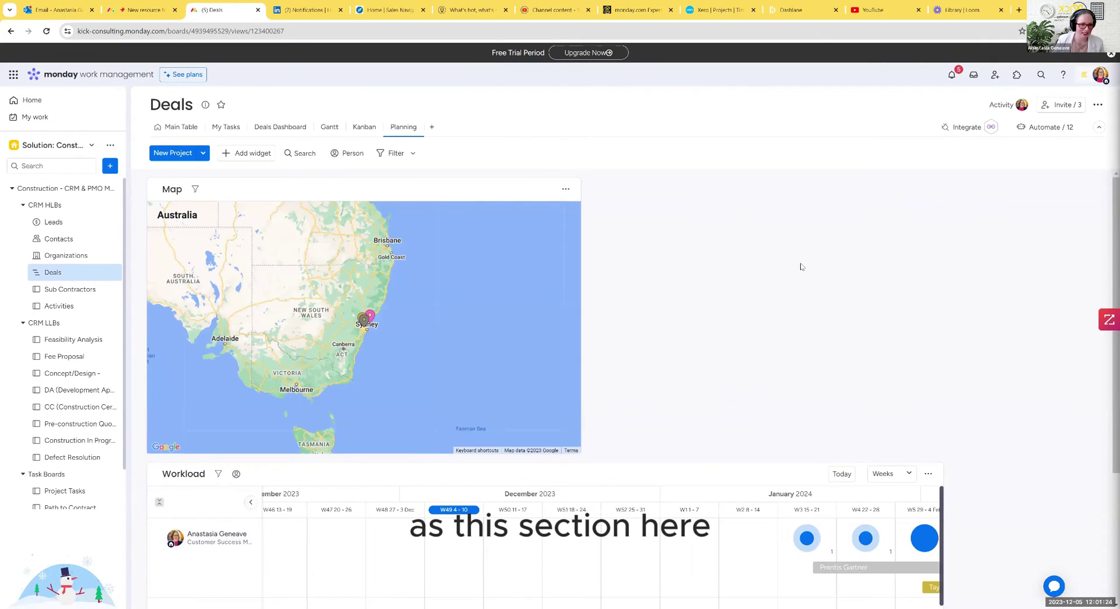
scroll(402, 323, "up", 2)
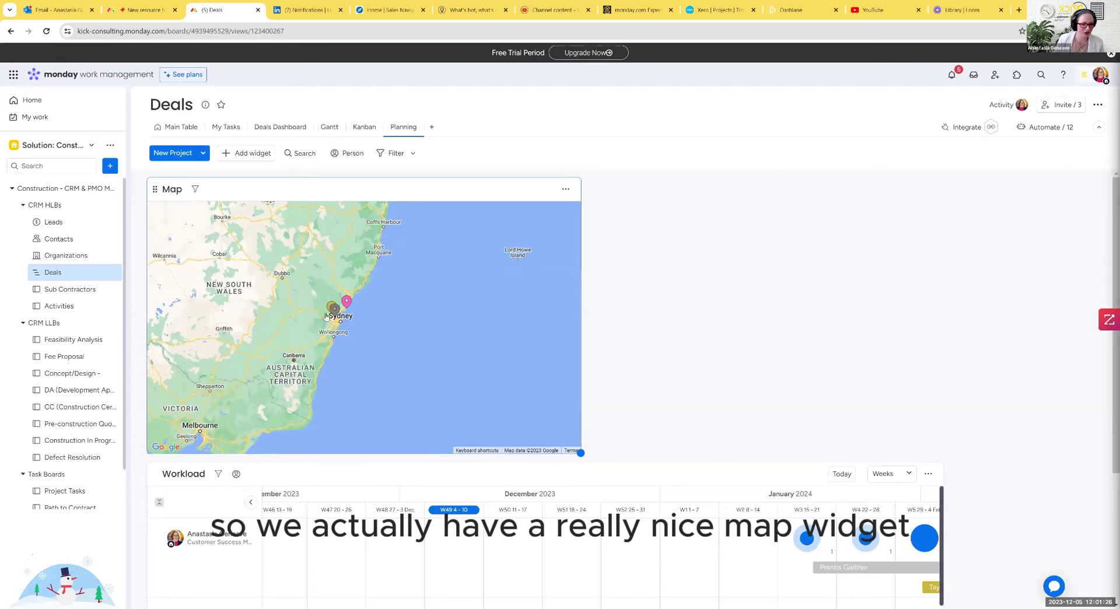
scroll(317, 307, "up", 3)
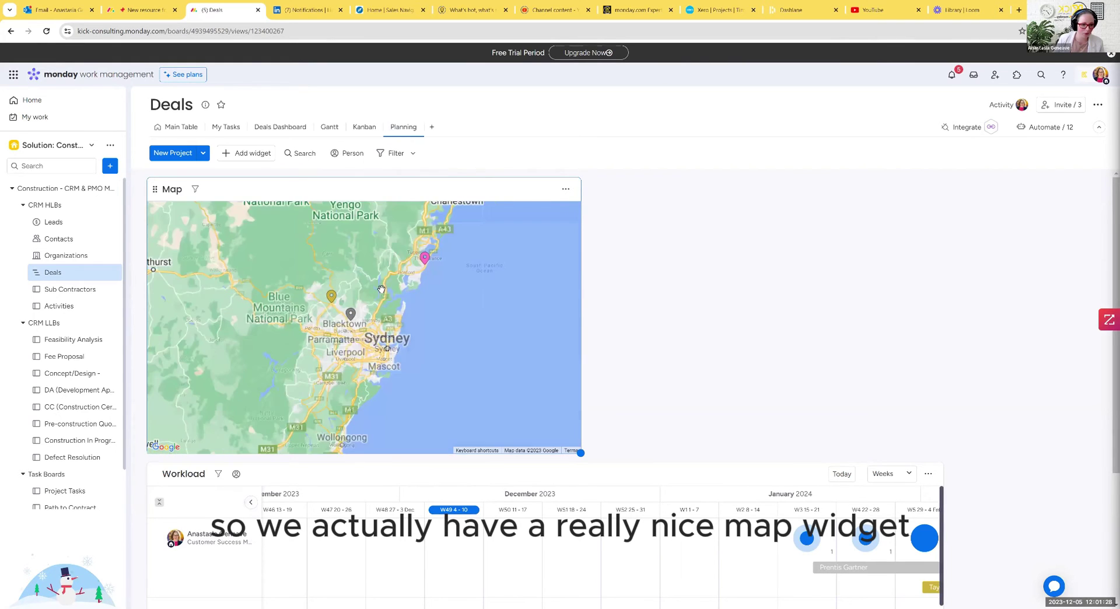
scroll(408, 358, "up", 2)
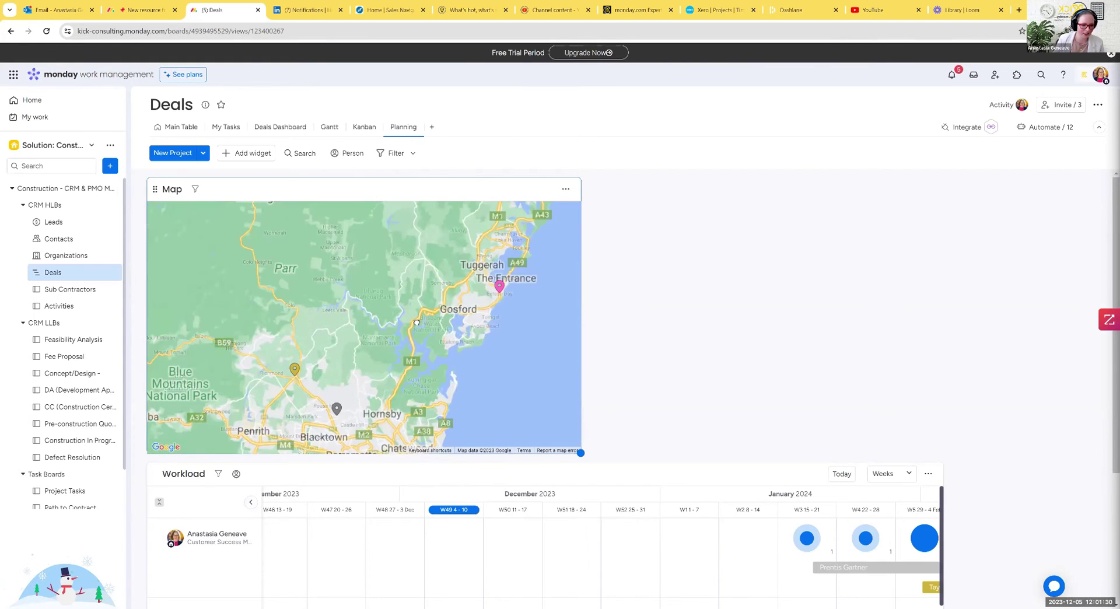
scroll(461, 278, "down", 1)
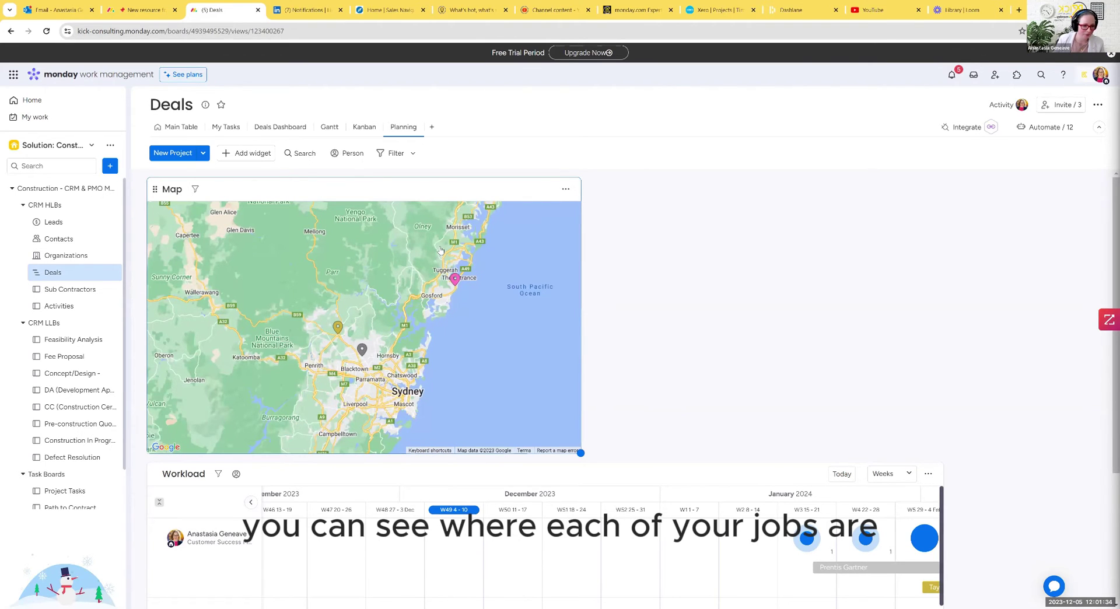
- Inspect the job pins on the map near The Entrance, north of Penrith and near Blacktown
left_click(455, 278)
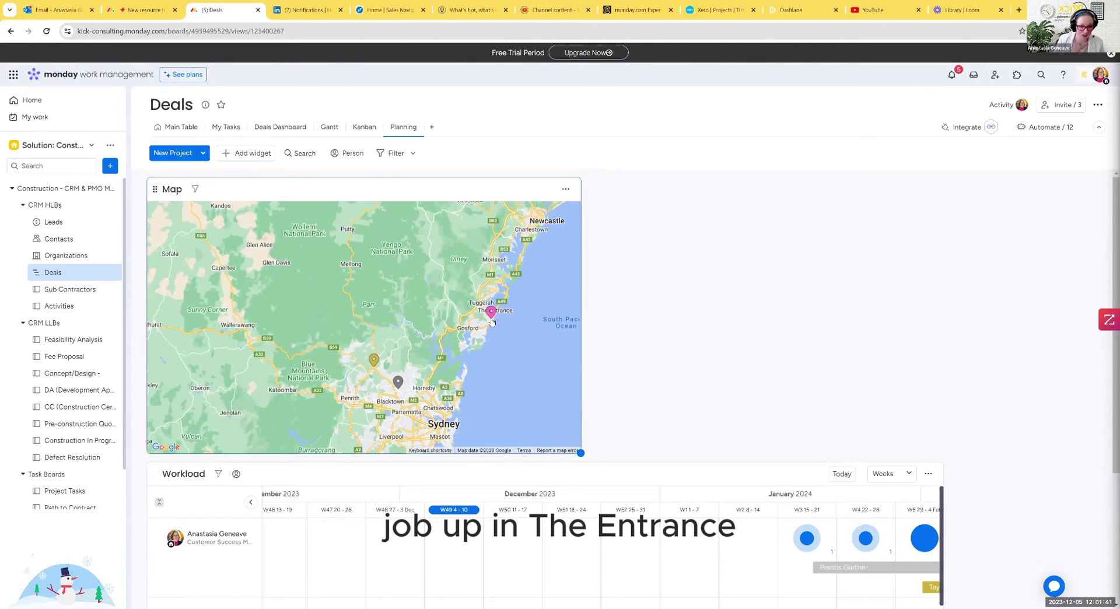
left_click(345, 397)
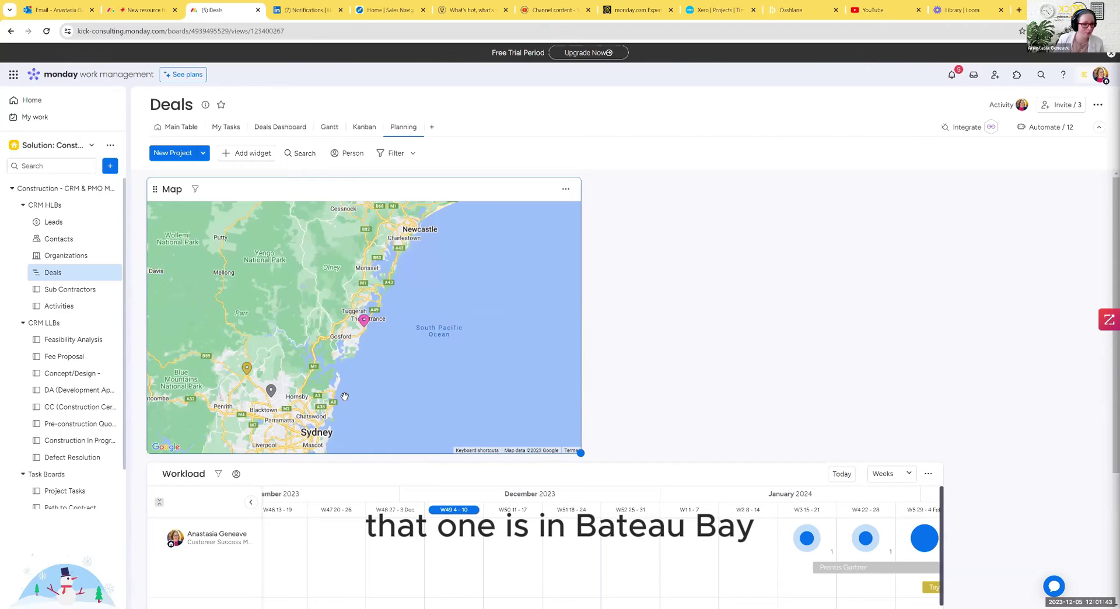
left_click(248, 367)
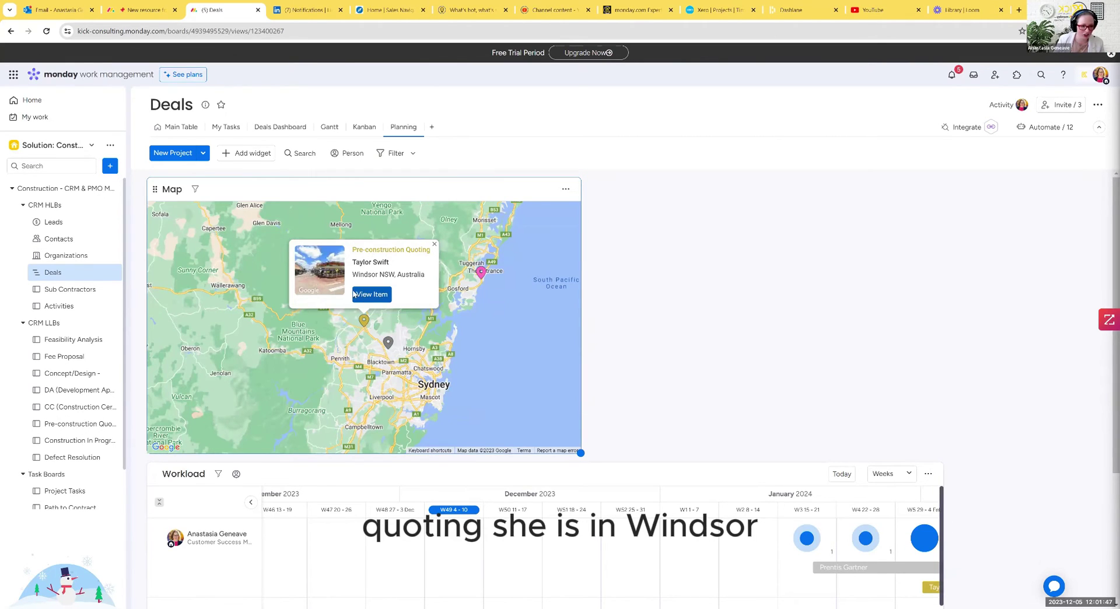
left_click(434, 245)
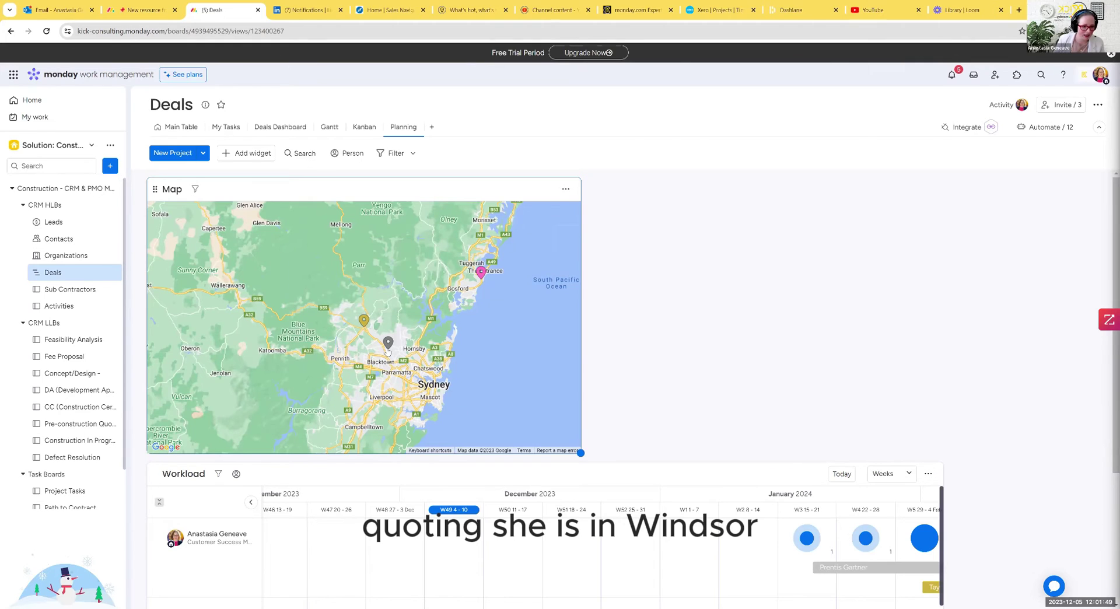
left_click(388, 344)
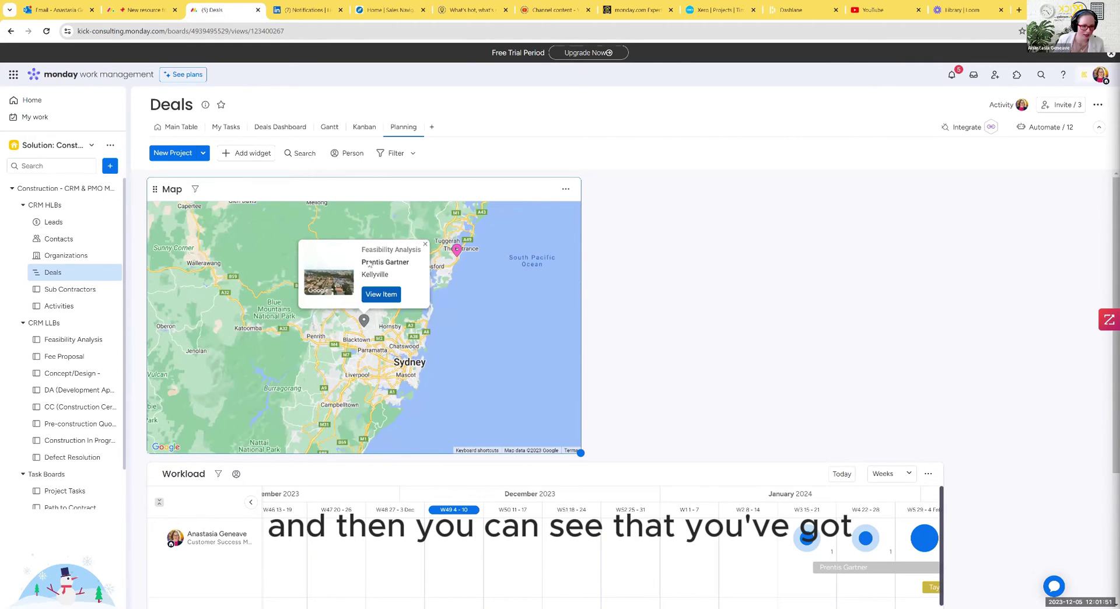
left_click(436, 303)
mouse_move(491, 315)
left_mouse_down()
mouse_move(518, 340)
mouse_move(546, 324)
left_mouse_up()
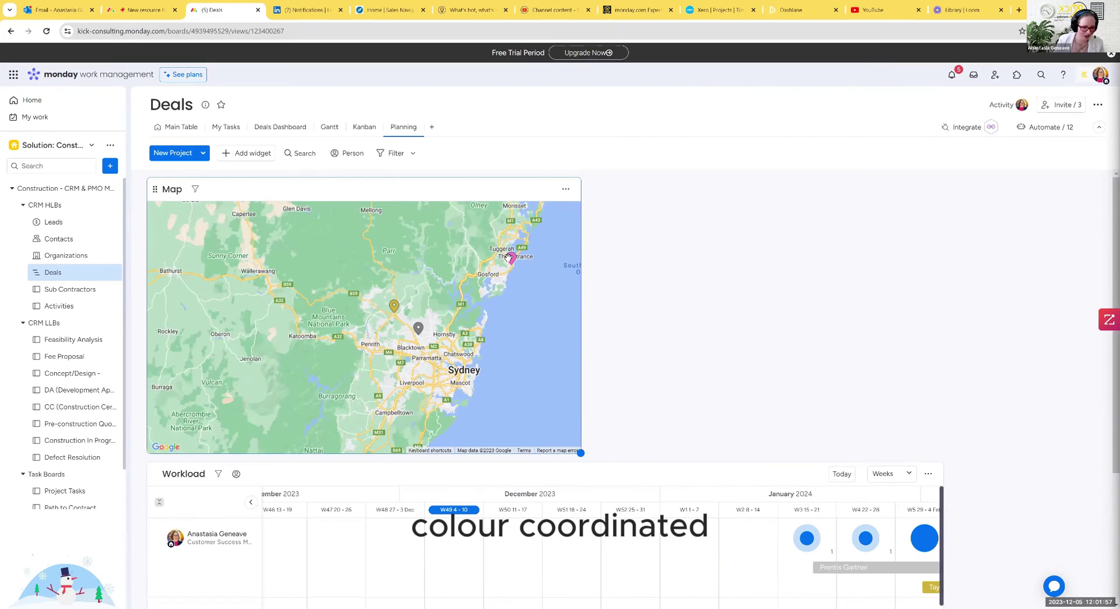
- Enlarge the Workload widget below the map so more weeks and both team members' rows fit
scroll(932, 238, "down", 2)
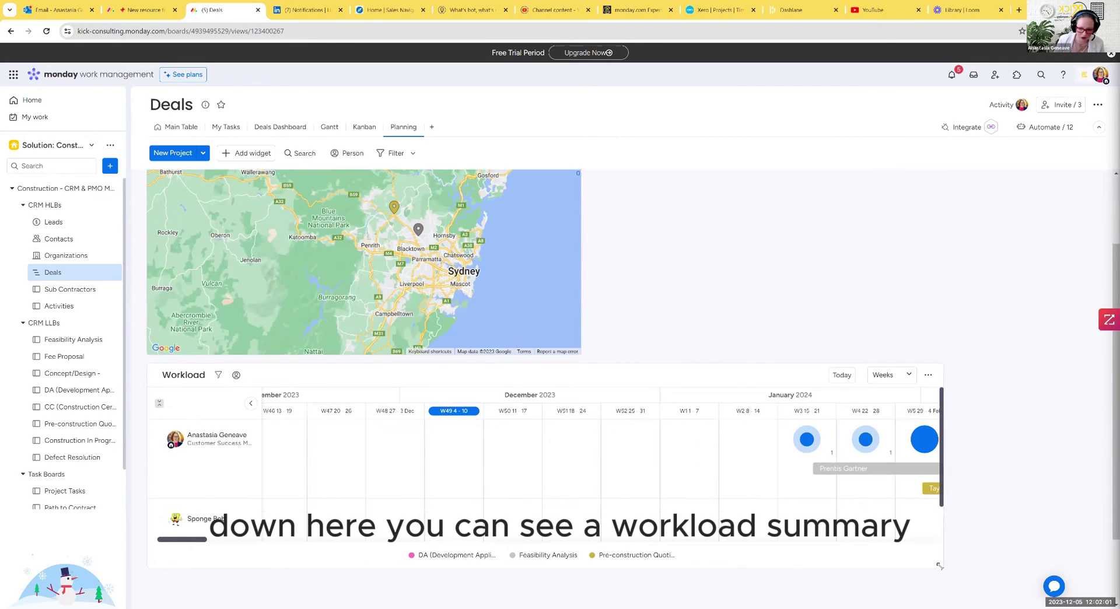
left_click_drag(939, 566, 1022, 606)
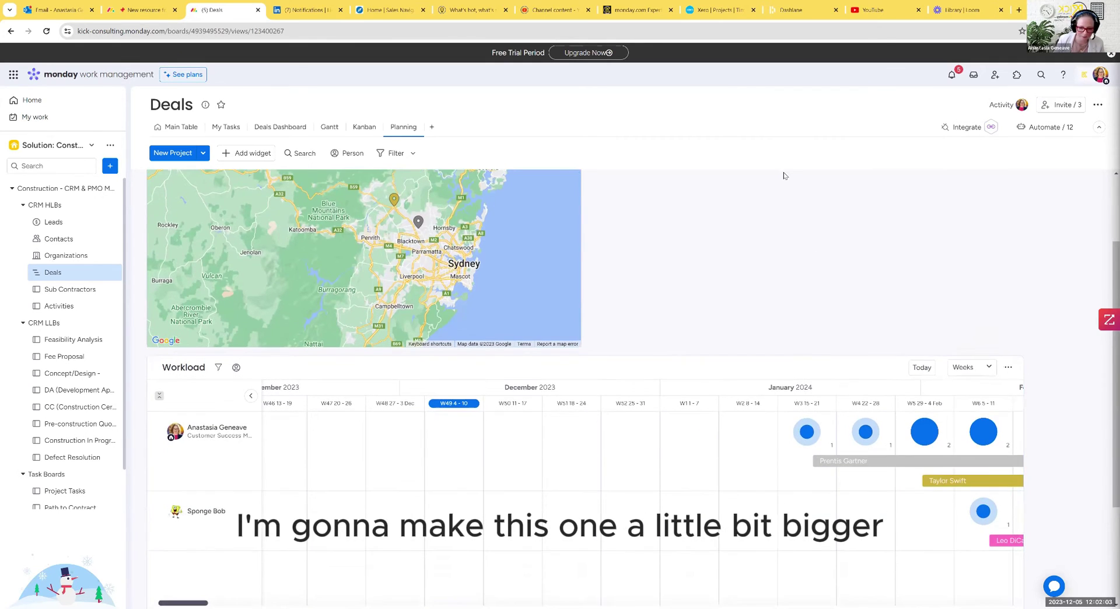
scroll(788, 291, "down", 2)
- Examine each team member's workload from January to March 2024, including capacity in week 4 (22–28 January)
scroll(702, 438, "right", 3)
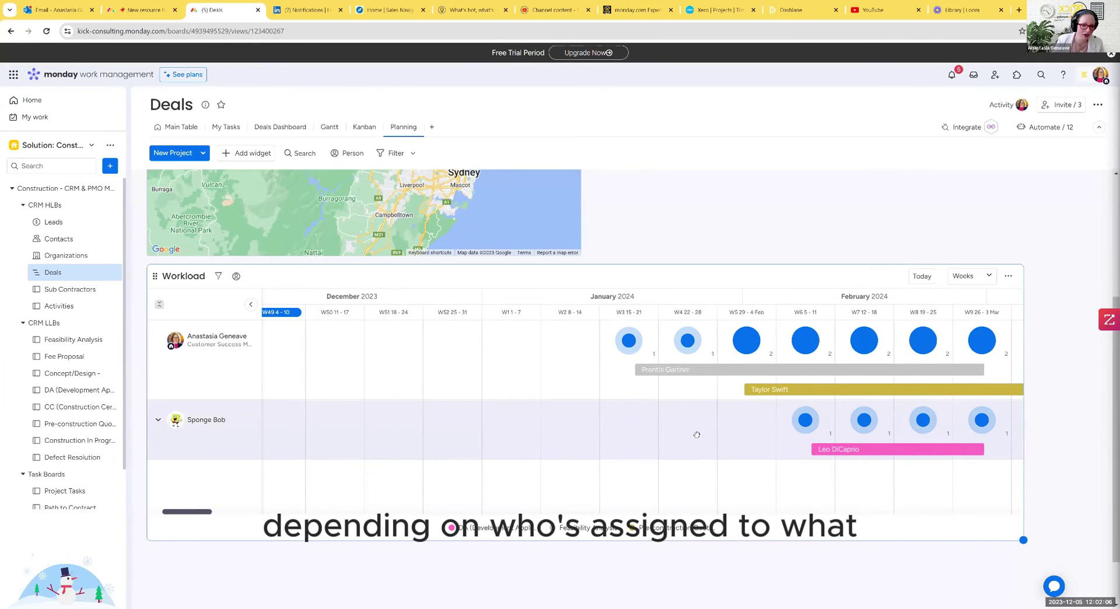
left_click_drag(696, 434, 392, 436)
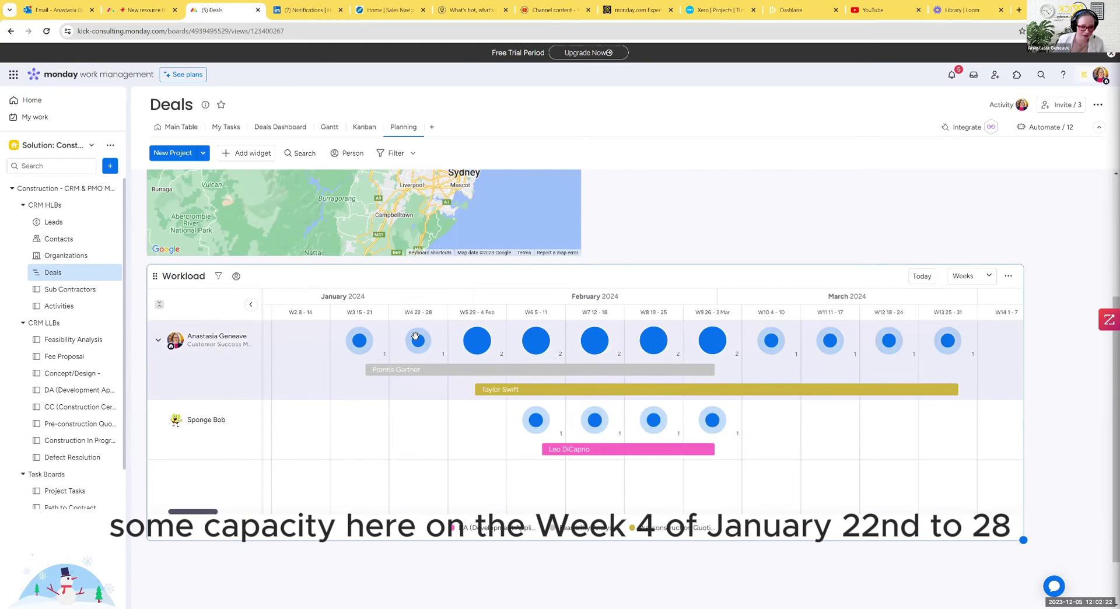
left_click(416, 342)
left_click(527, 223)
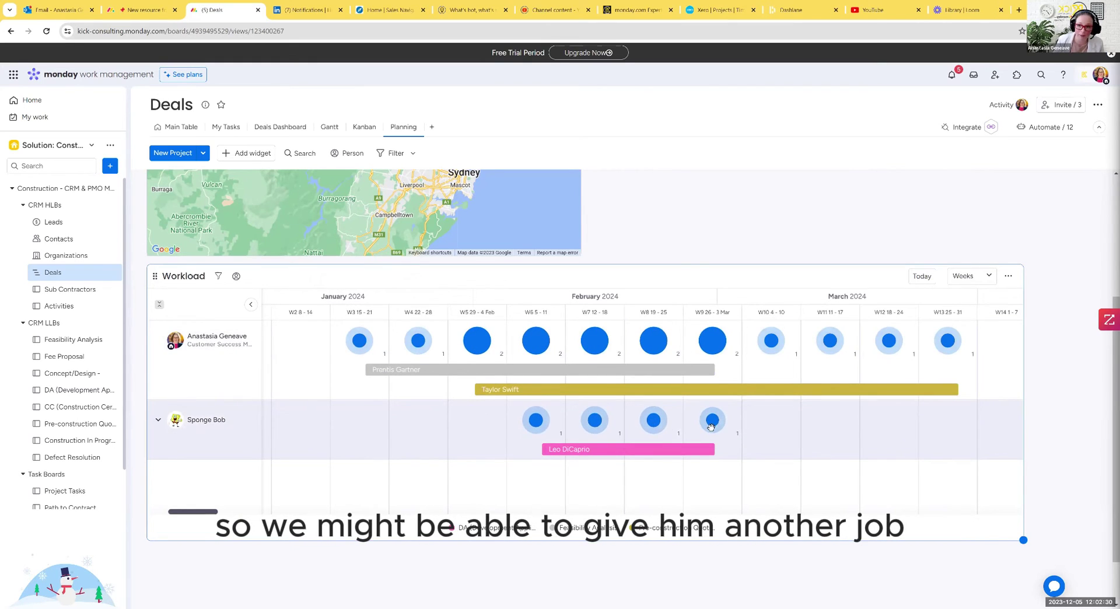
scroll(383, 249, "down", 1)
scroll(378, 284, "up", 2)
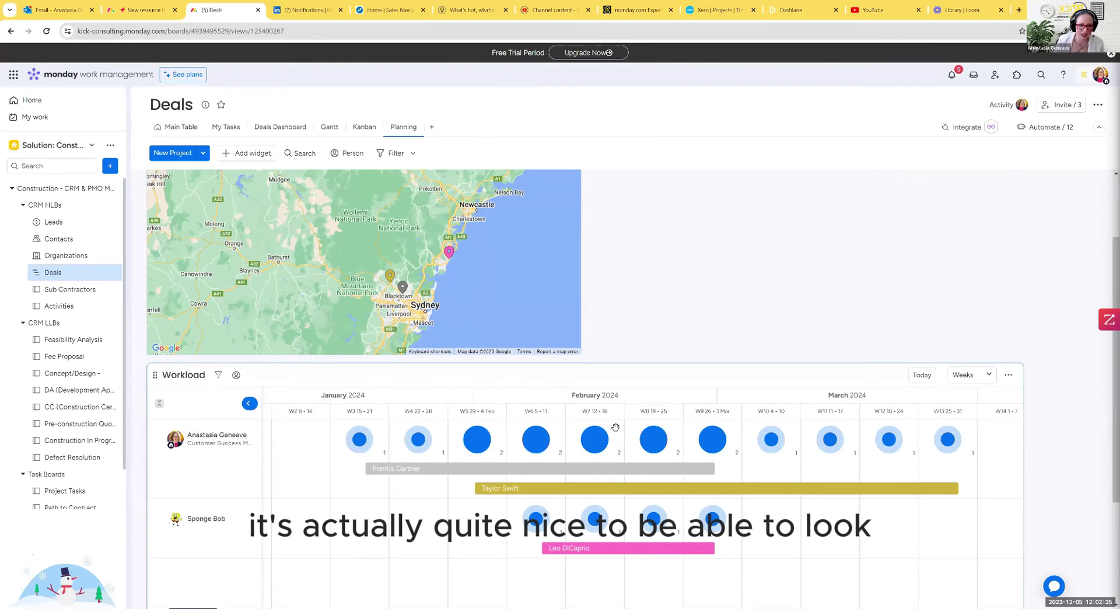
scroll(705, 489, "down", 2)
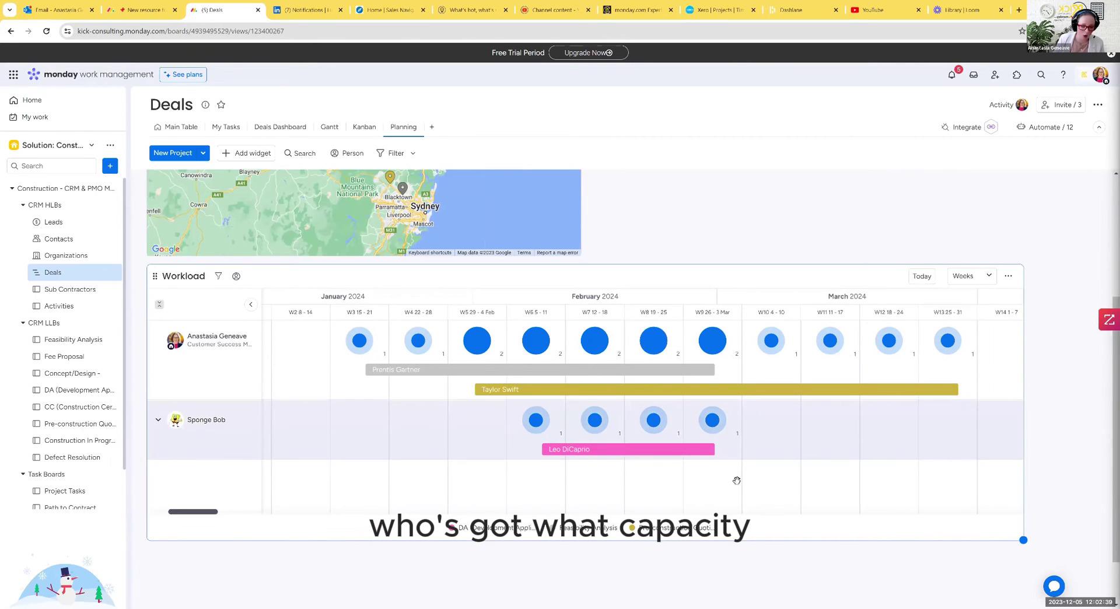
- Compare the job locations around Sydney and The Entrance on the map with the team's weekly workload for January to March 2024
scroll(672, 386, "up", 3)
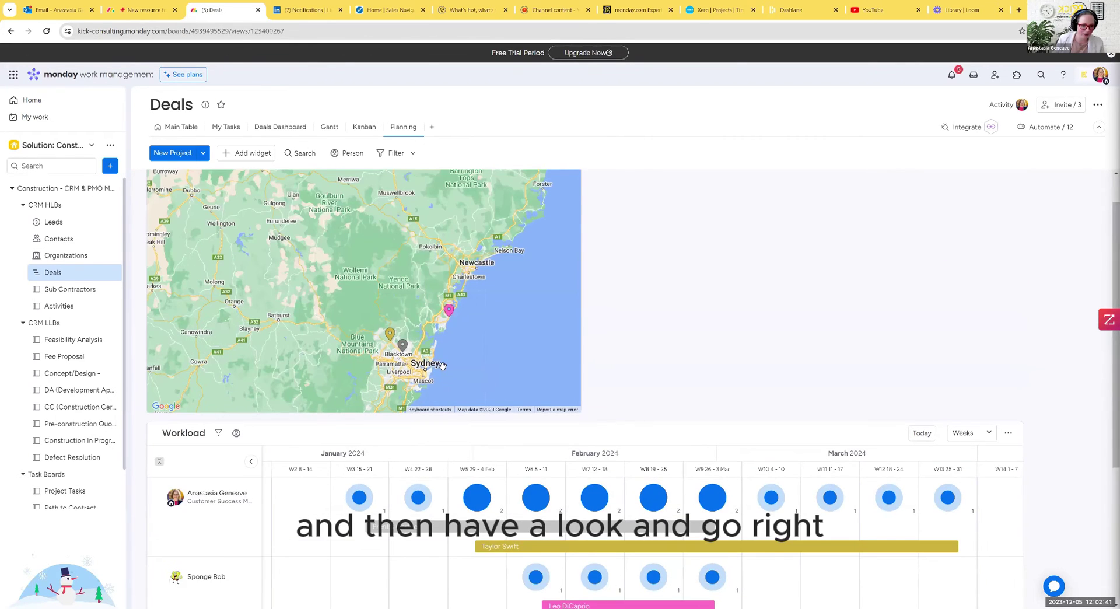
scroll(521, 388, "up", 3)
left_click_drag(419, 317, 338, 342)
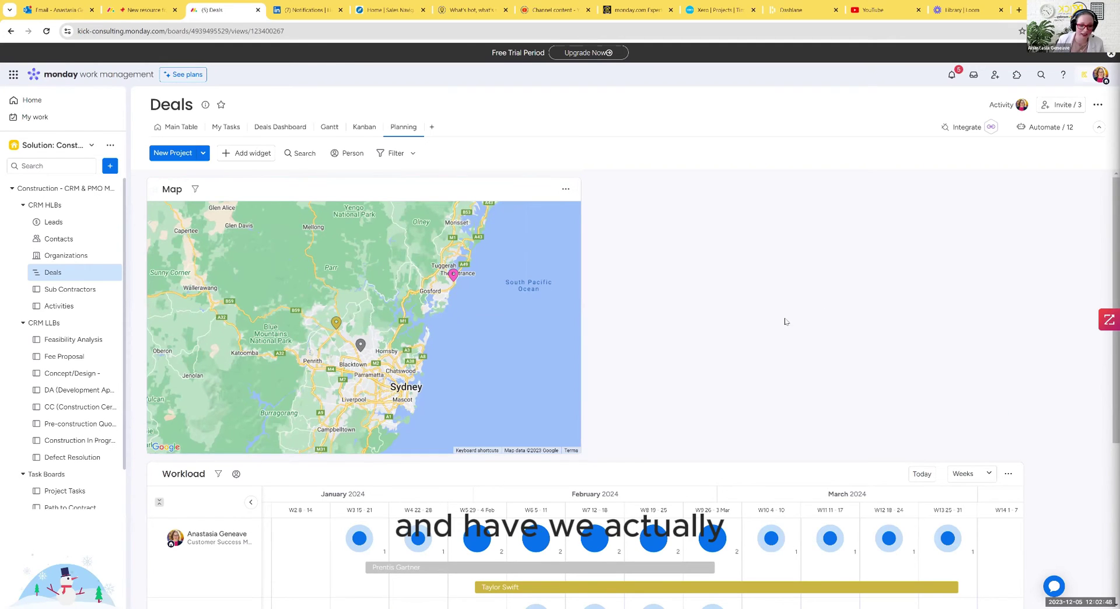
scroll(782, 316, "down", 1)
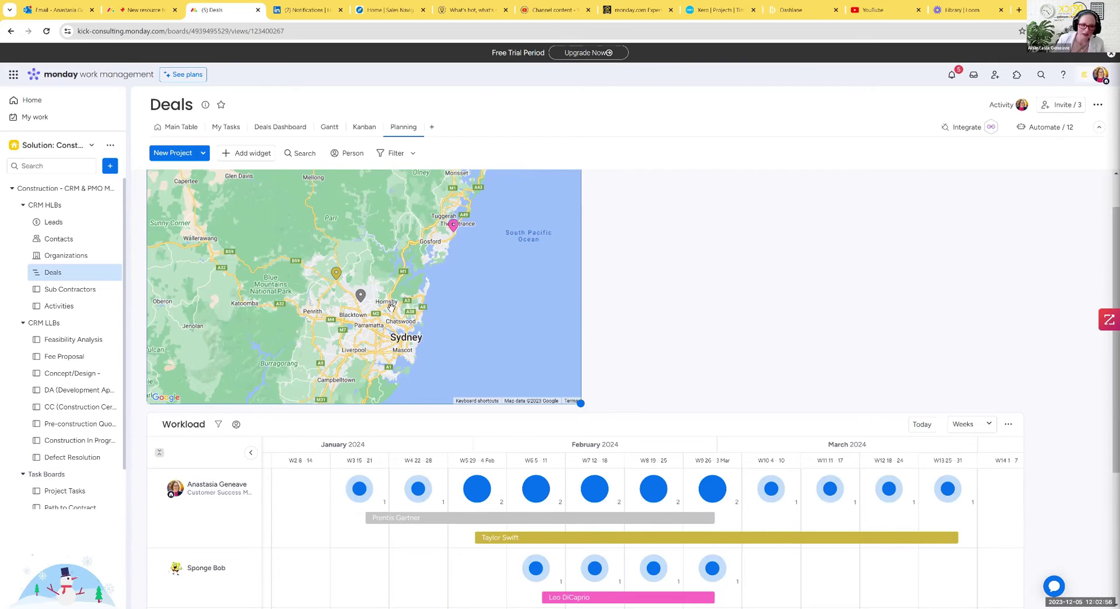
left_click_drag(399, 341, 427, 337)
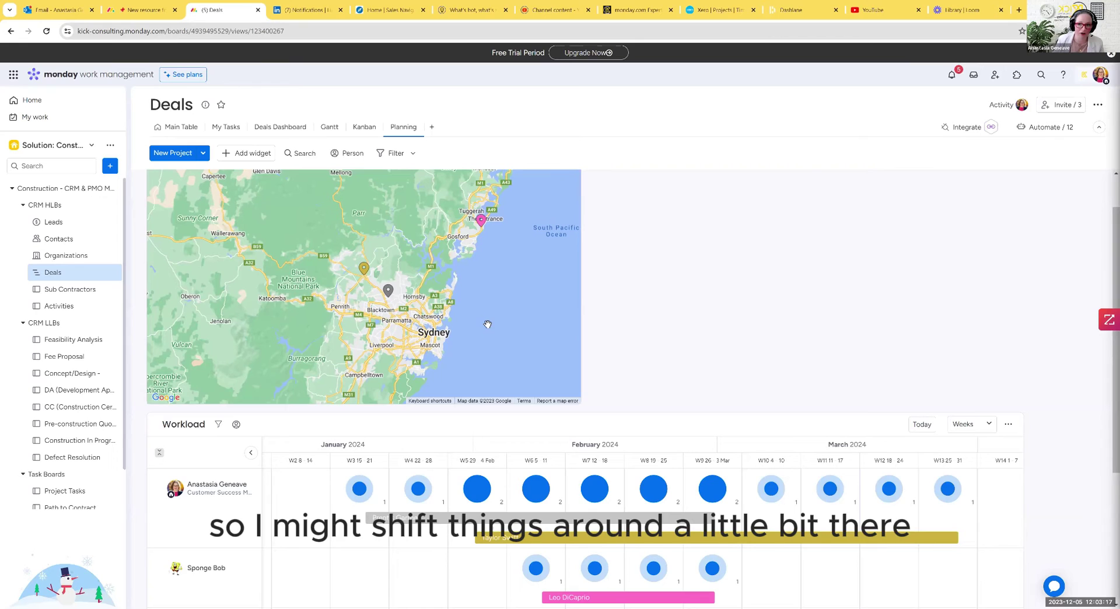
scroll(758, 314, "up", 1)
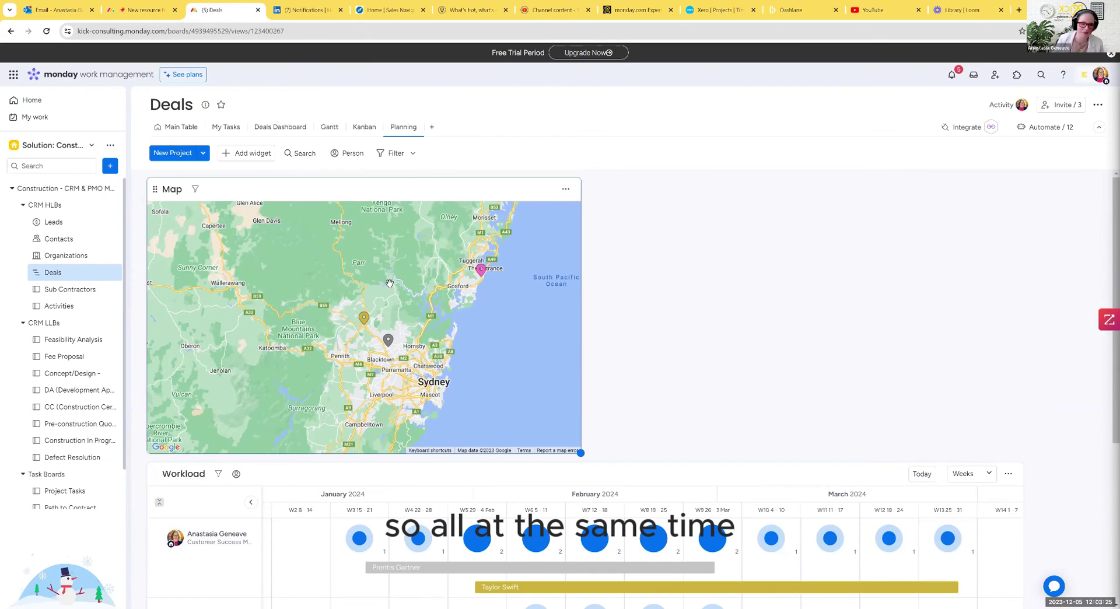
scroll(602, 240, "down", 3)
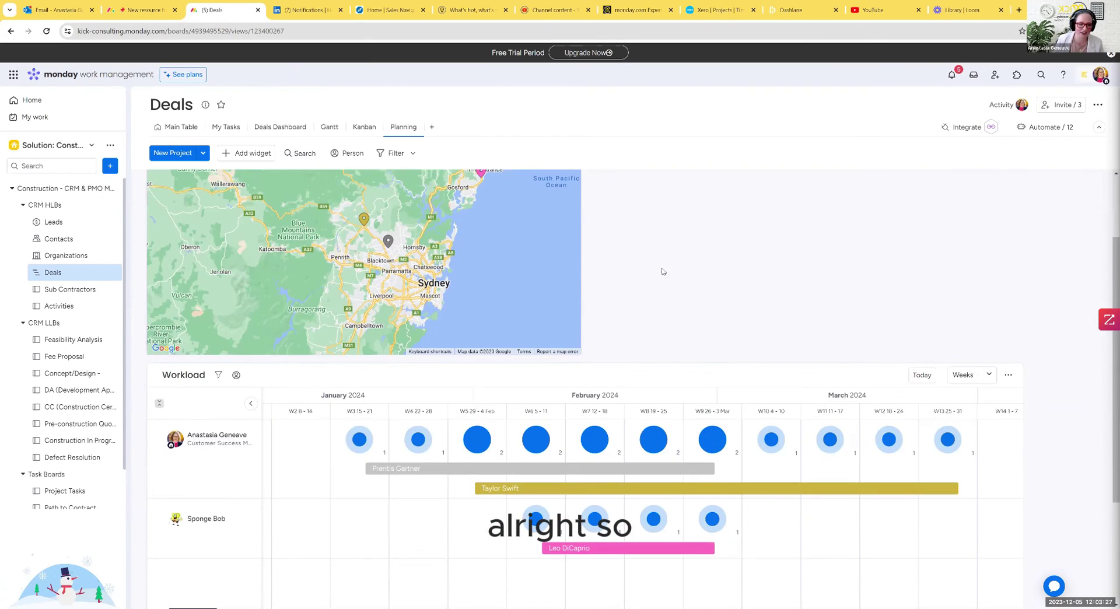
scroll(650, 270, "up", 3)
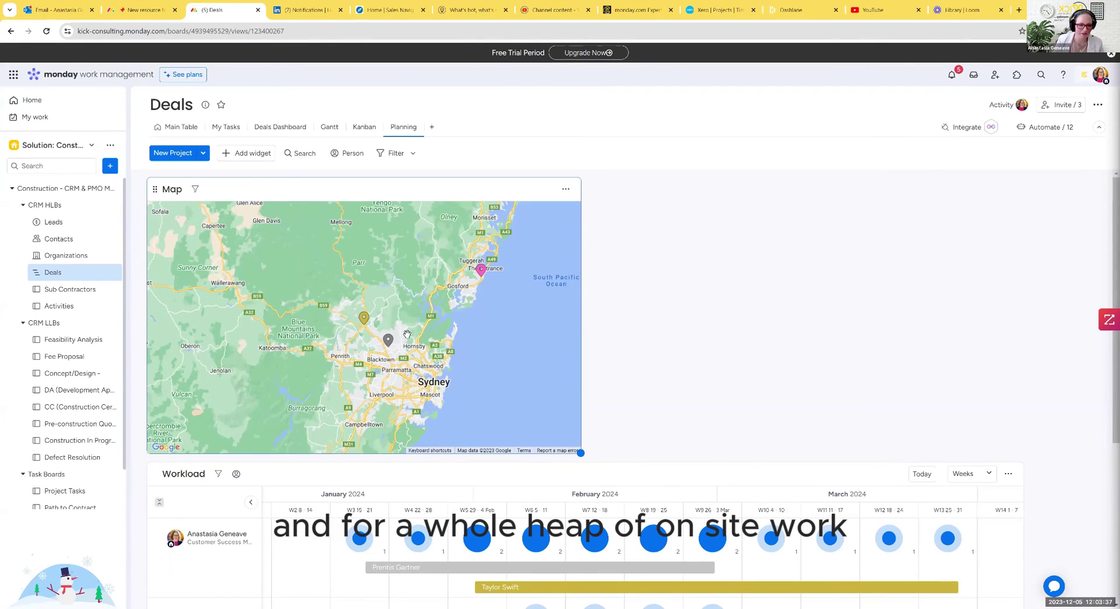
left_click_drag(445, 401, 460, 388)
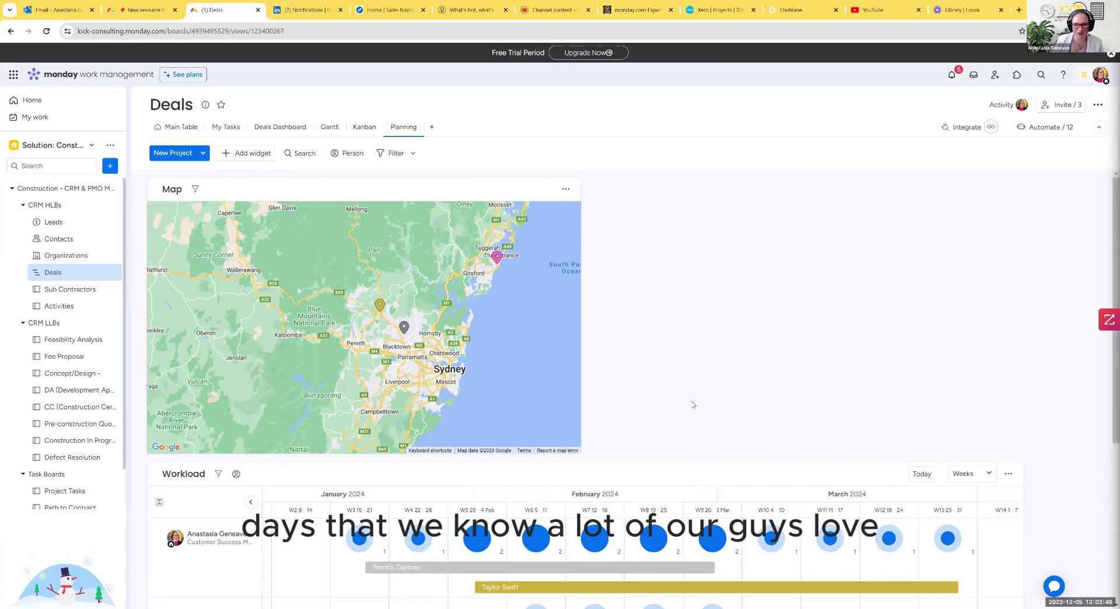
- Open the Sub Contractors board and look over the workspace's list of CRM and task boards
left_click(70, 289)
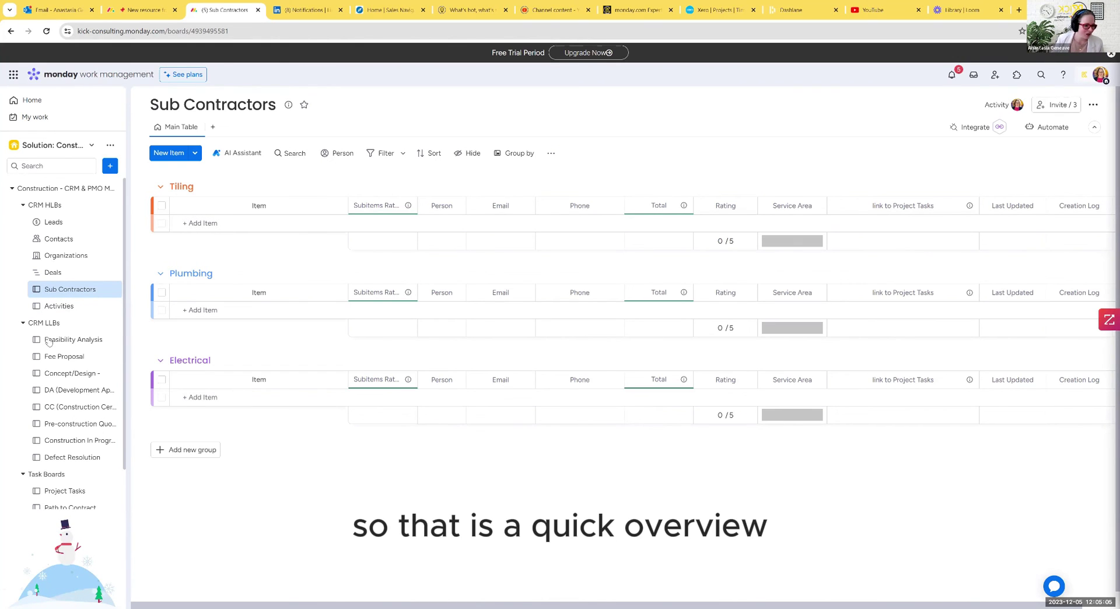
scroll(47, 362, "down", 2)
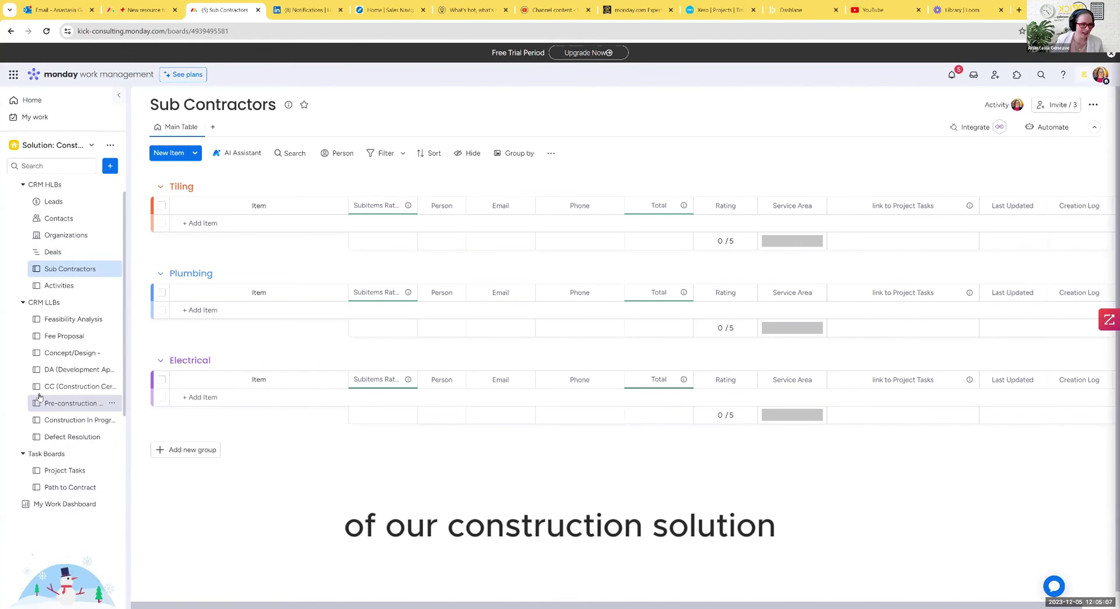
scroll(39, 396, "up", 1)
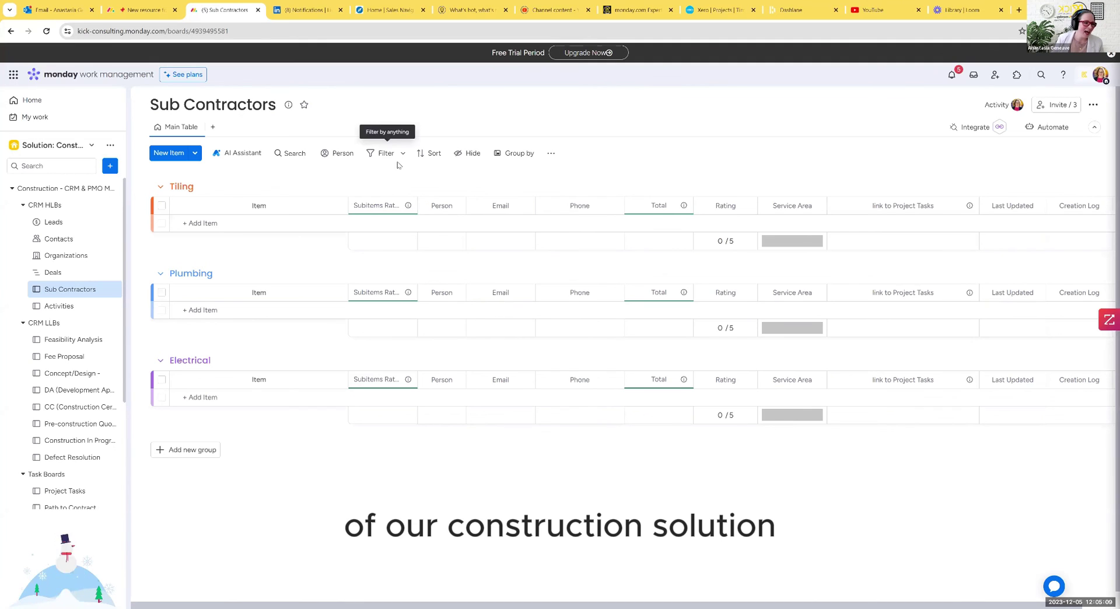